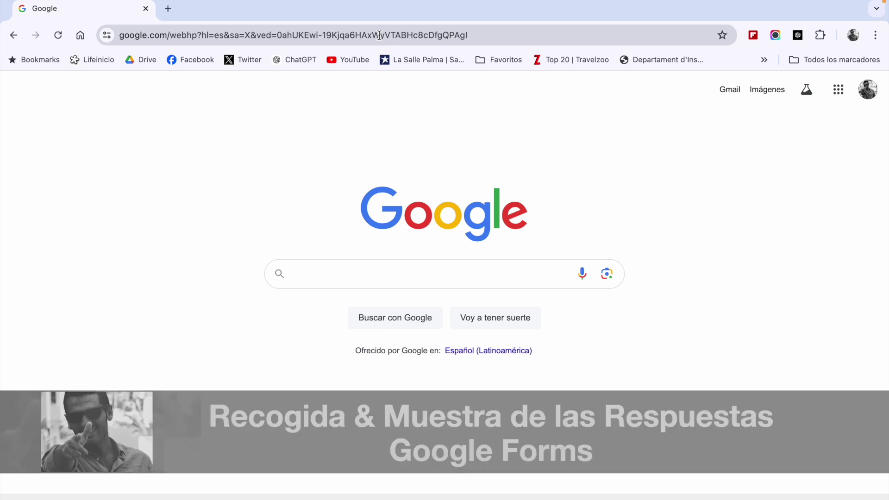
Search the web for "forms google" and open the Google Forms sign-in result
left_click(367, 40)
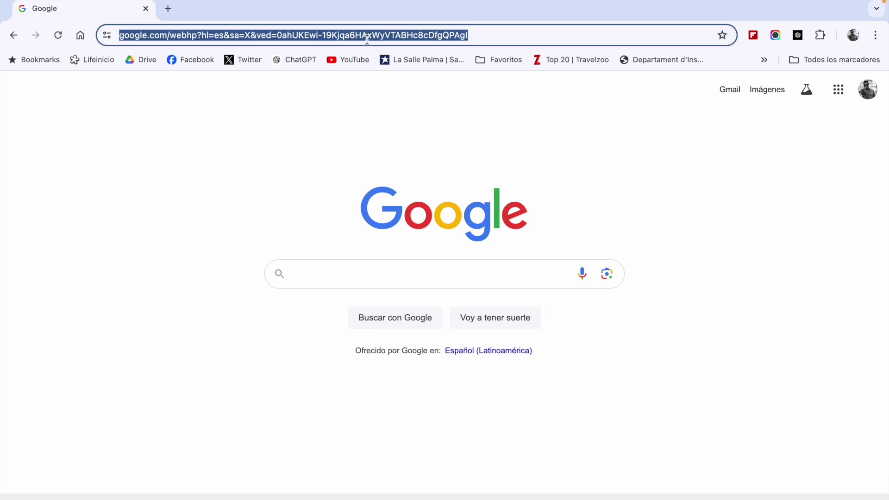
type("forms")
key("Return")
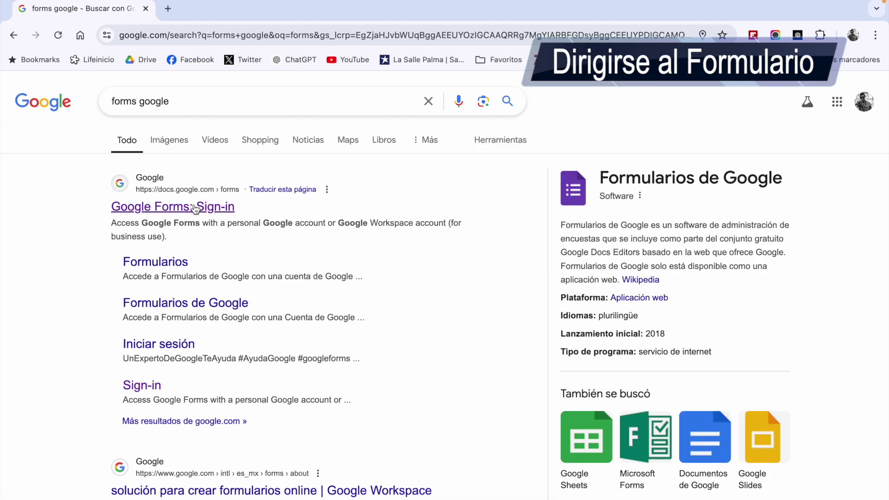
left_click(195, 210)
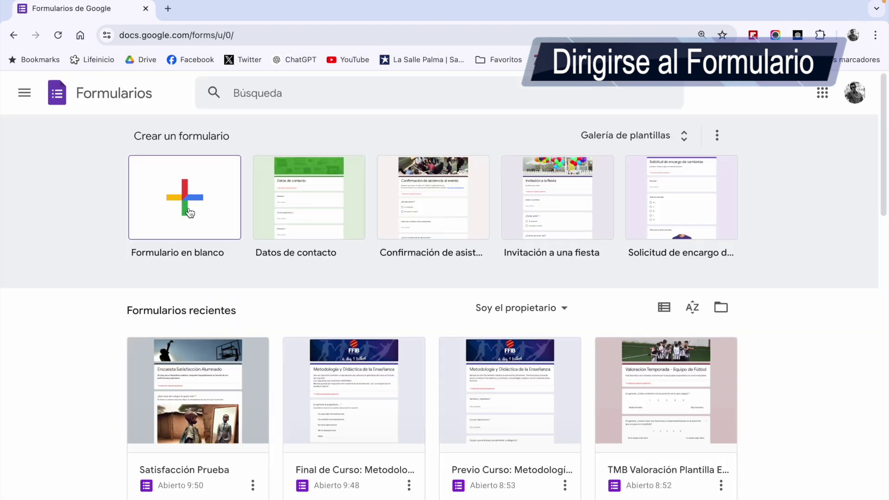
Open the recent form "Final de Curso: Metodología y Didáctica de la Enseñanza"
scroll(57, 384, "down", 2)
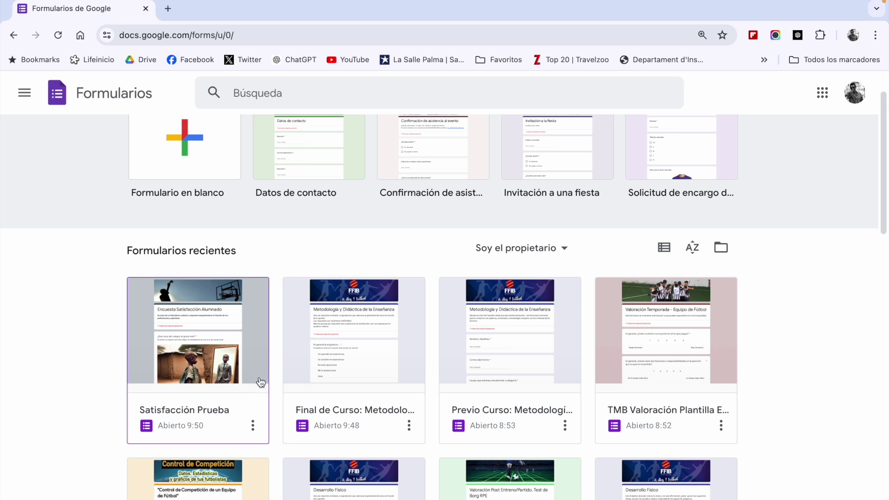
scroll(386, 359, "down", 2)
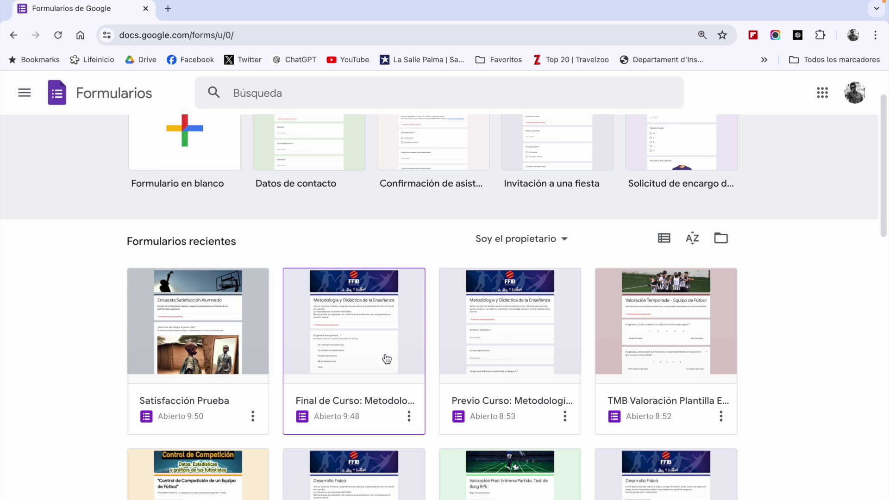
scroll(386, 359, "up", 1)
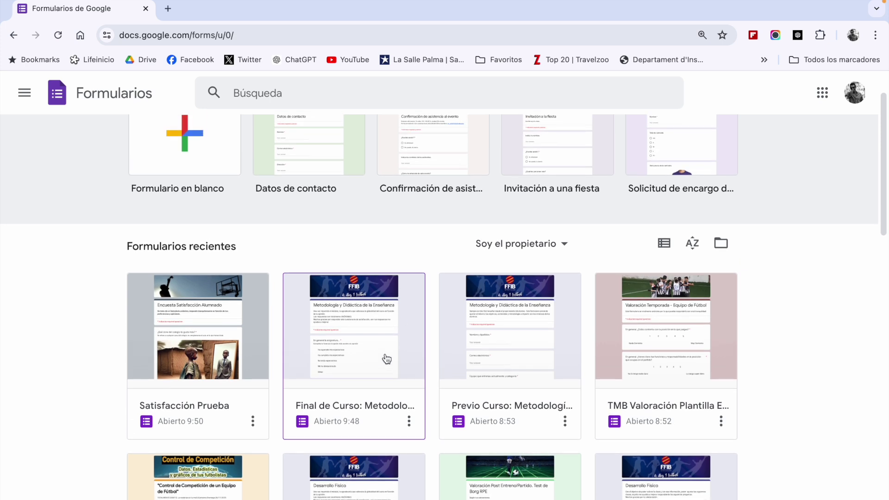
left_click(387, 359)
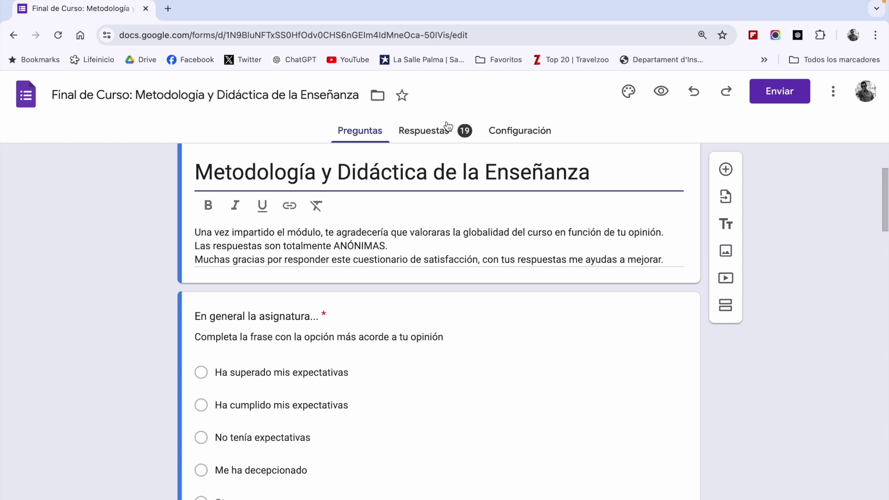
Skim through the form's questions and open its collected responses
scroll(461, 373, "down", 20)
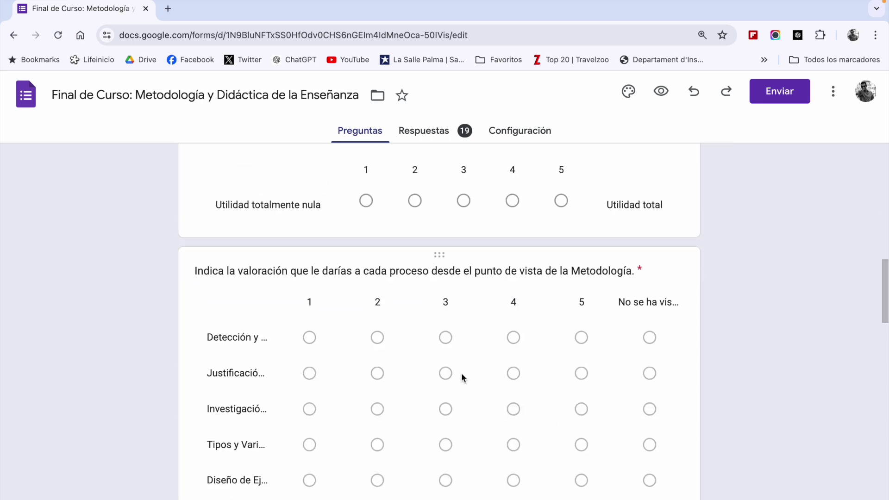
scroll(461, 374, "down", 5)
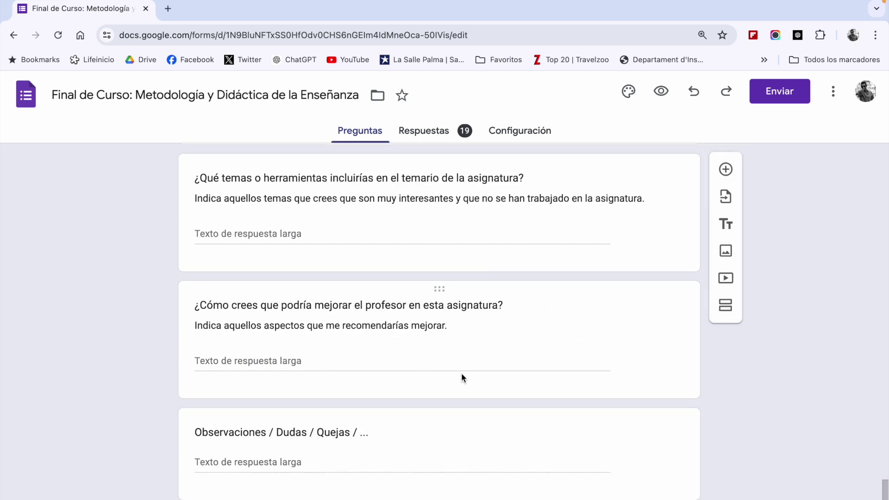
scroll(461, 373, "up", 20)
scroll(462, 373, "down", 3)
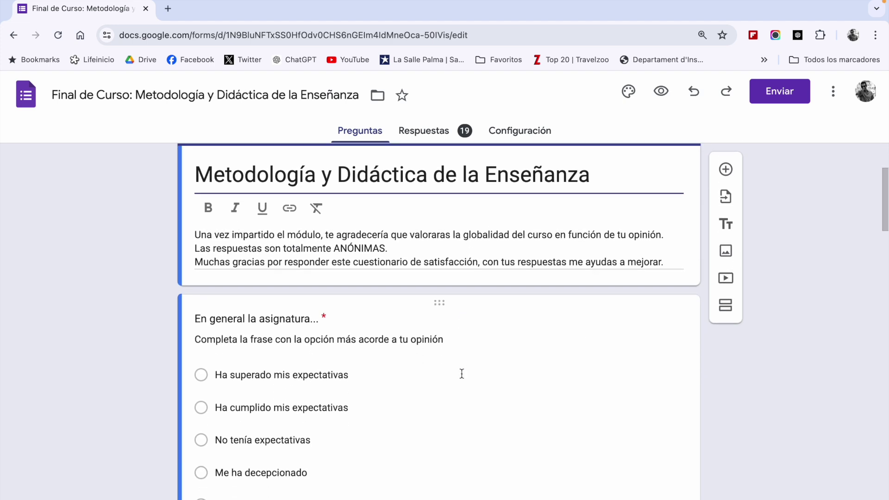
left_click(432, 134)
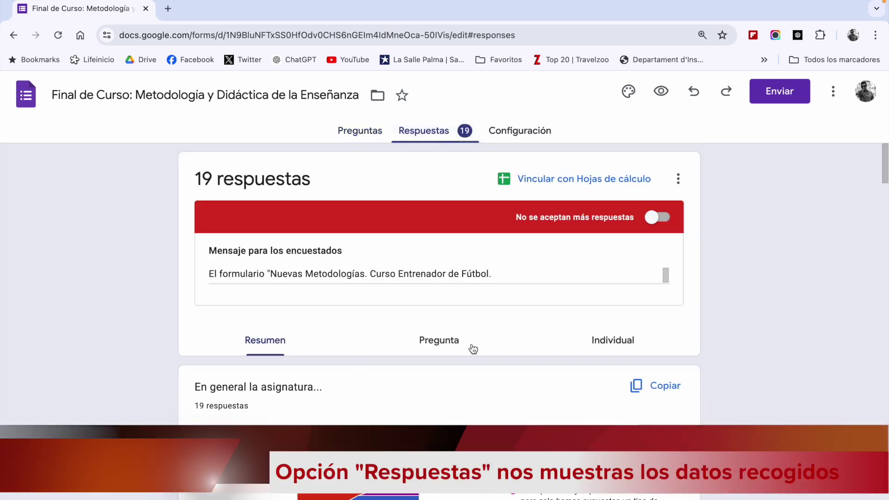
Examine the response summary charts down to the methodology ratings, viewing all processes in that wide chart and its bar values
scroll(366, 337, "down", 2)
scroll(365, 337, "down", 2)
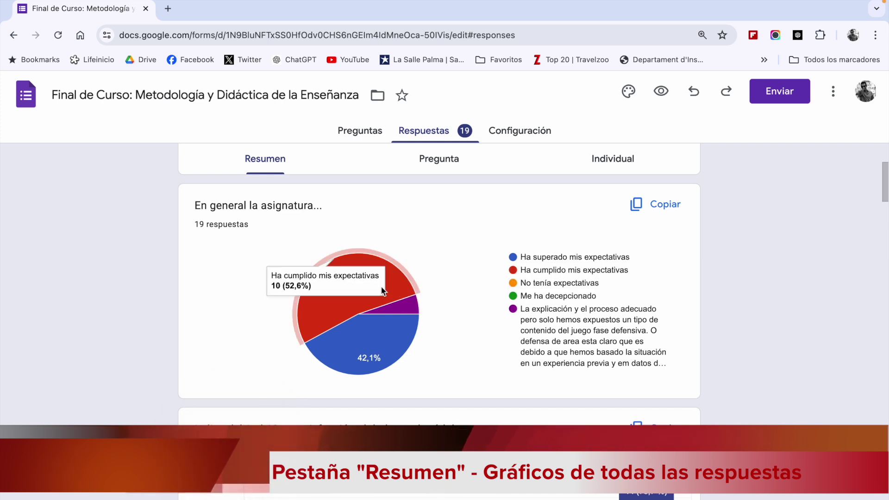
scroll(475, 332, "down", 5)
scroll(475, 332, "down", 15)
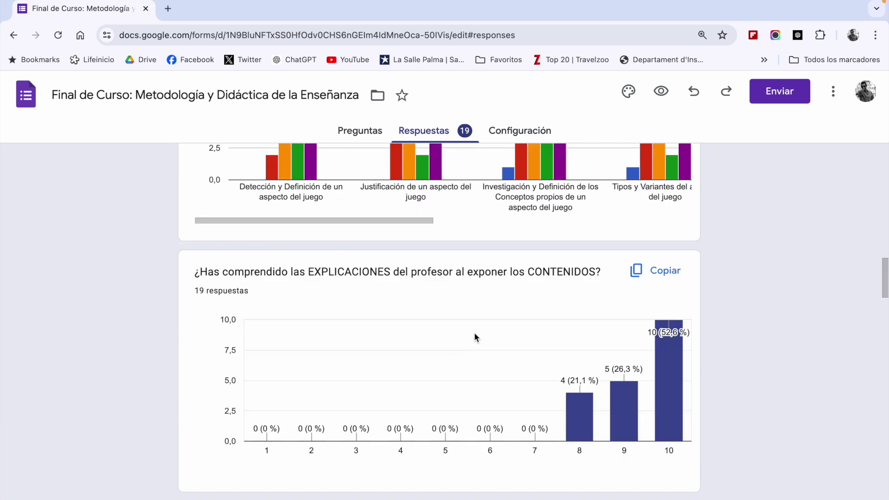
scroll(474, 332, "up", 7)
scroll(521, 385, "down", 1)
scroll(521, 384, "right", 7)
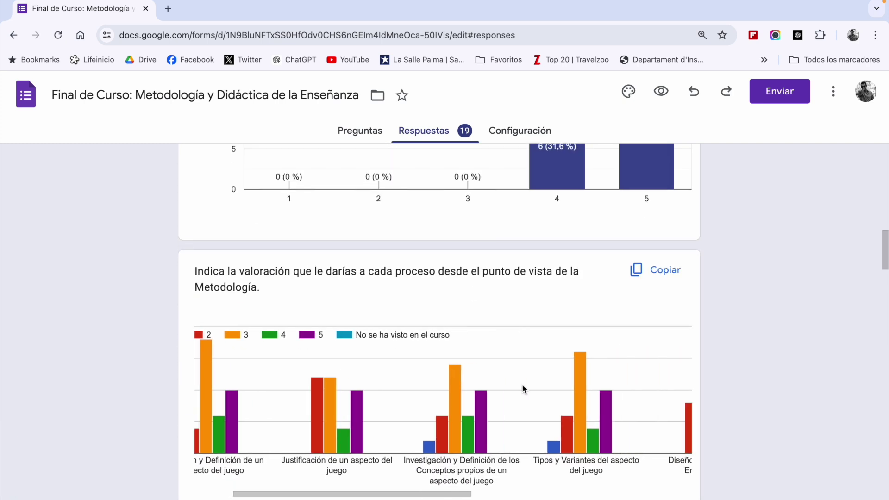
scroll(522, 388, "right", 4)
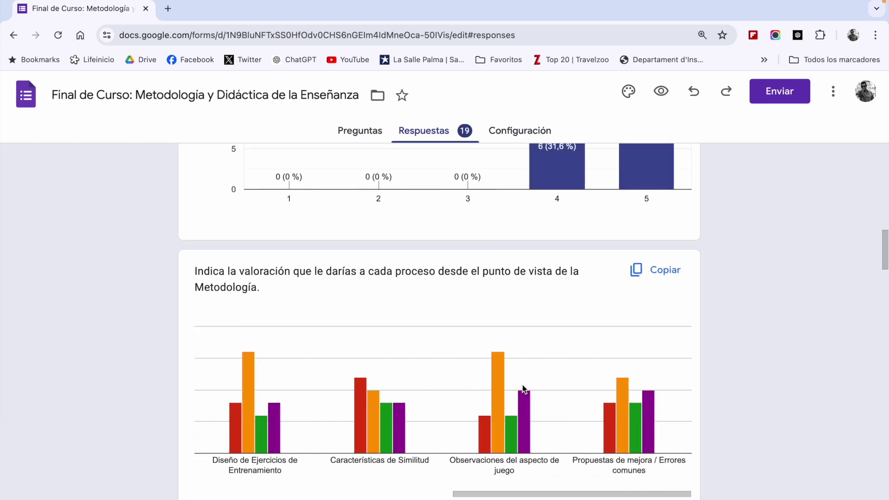
mouse_move(486, 430)
scroll(485, 429, "left", 11)
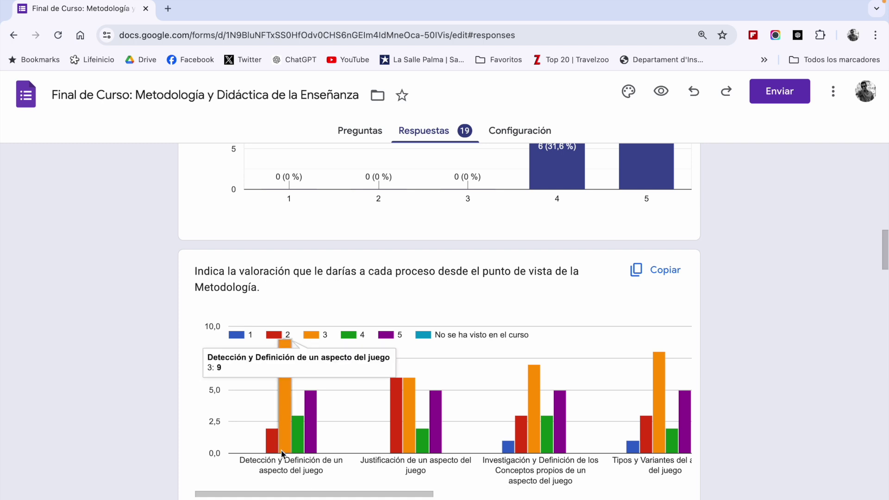
mouse_move(312, 440)
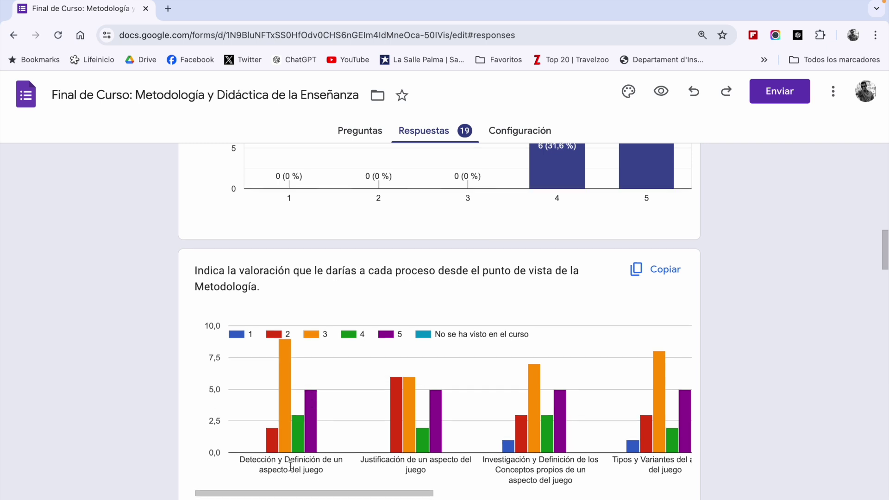
Look through the remaining summary charts and the open-text answers, and return to the start of the summary
scroll(291, 466, "down", 5)
scroll(290, 466, "down", 20)
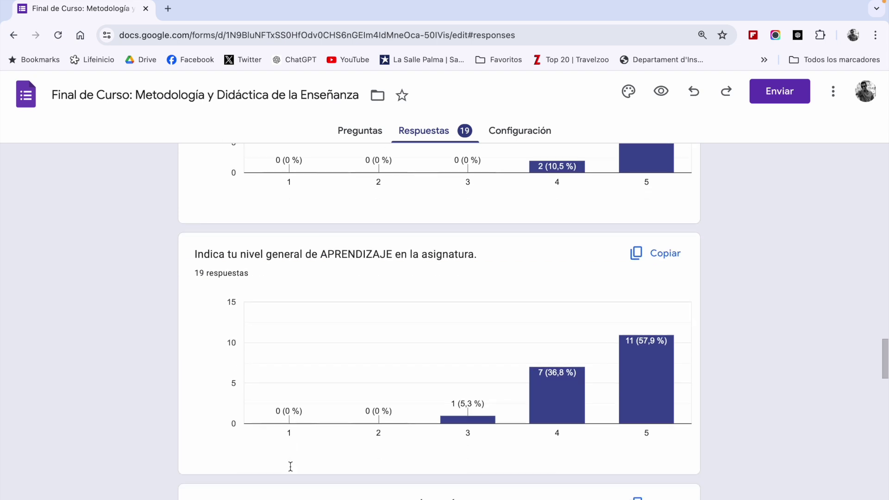
scroll(291, 466, "down", 8)
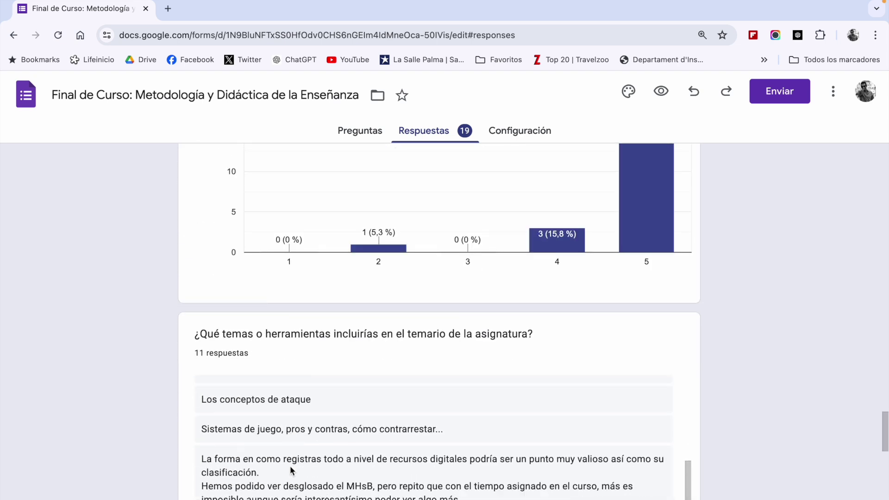
scroll(564, 431, "down", 10)
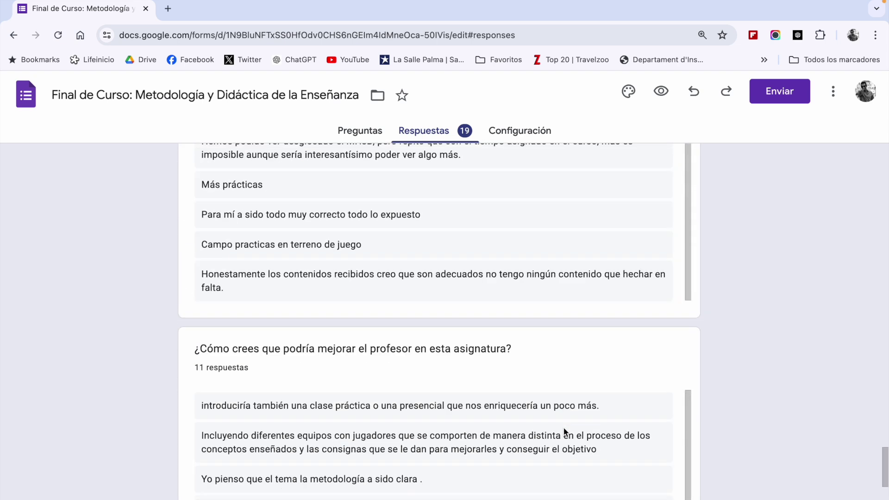
scroll(564, 430, "up", 20)
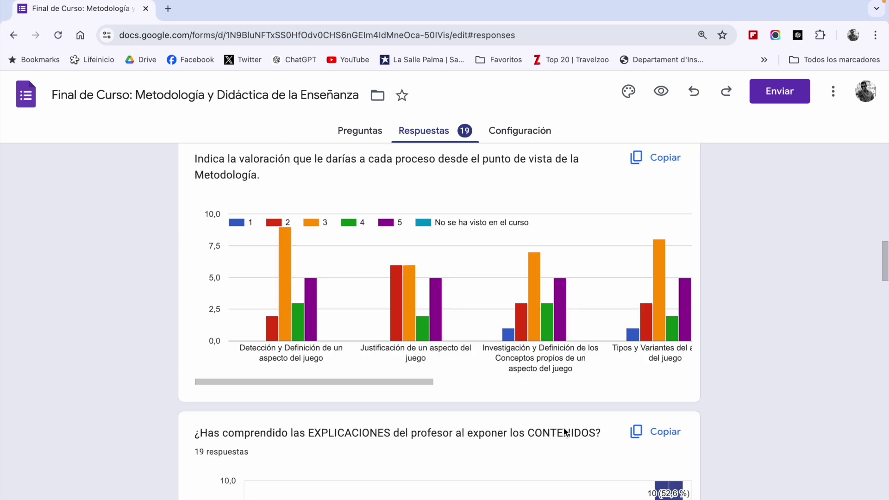
scroll(564, 432, "up", 5)
scroll(564, 431, "down", 4)
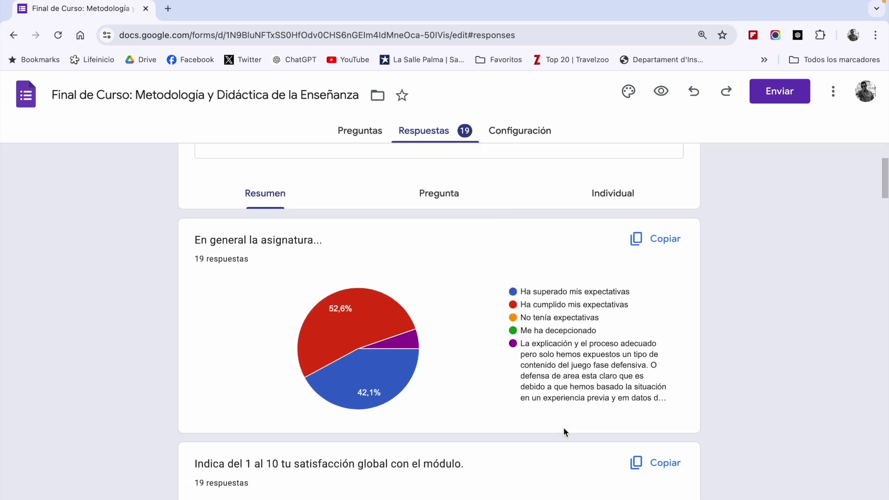
Examine the "En general la asignatura..." pie chart and the bar chart of global satisfaction with the module
mouse_move(367, 328)
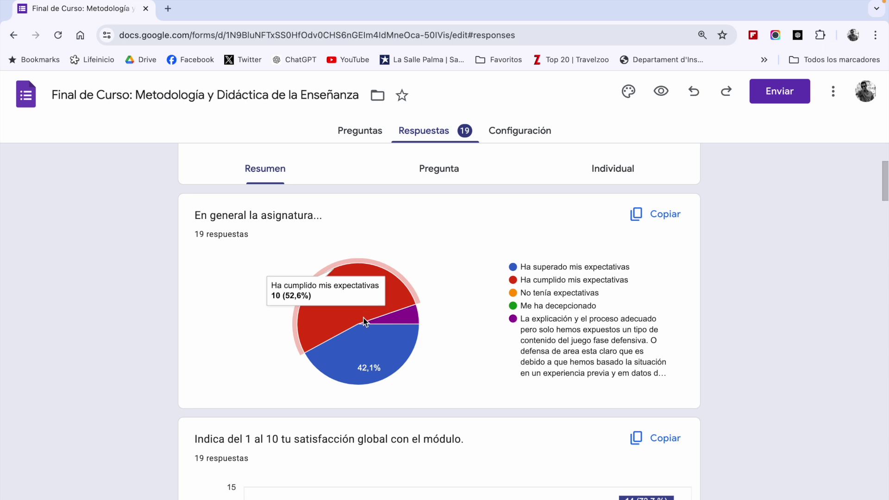
scroll(491, 337, "down", 3)
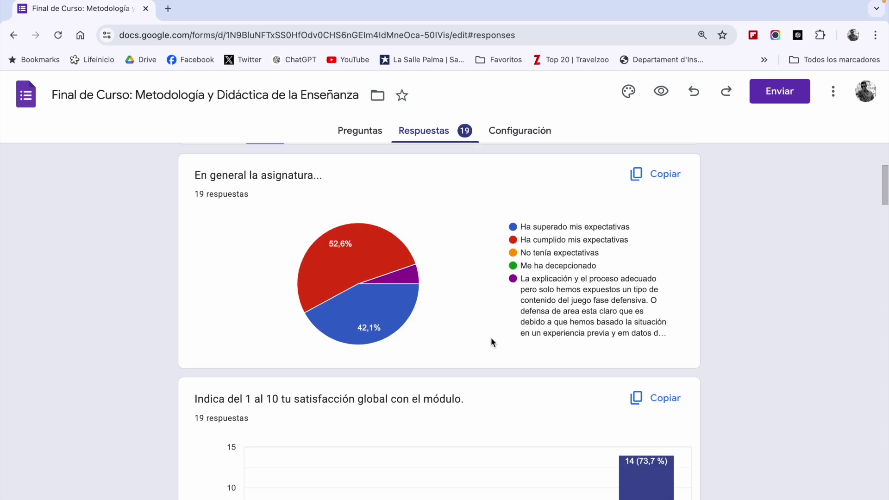
mouse_move(650, 403)
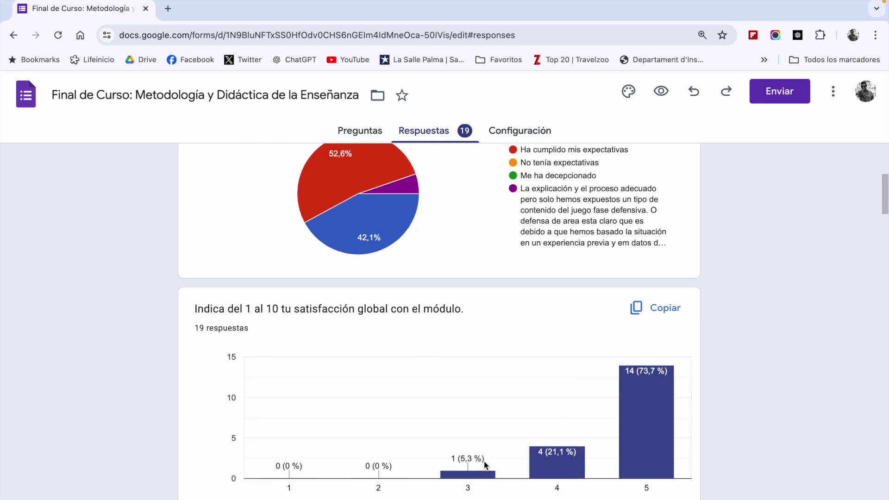
scroll(506, 368, "up", 1)
scroll(507, 368, "up", 5)
scroll(507, 369, "down", 2)
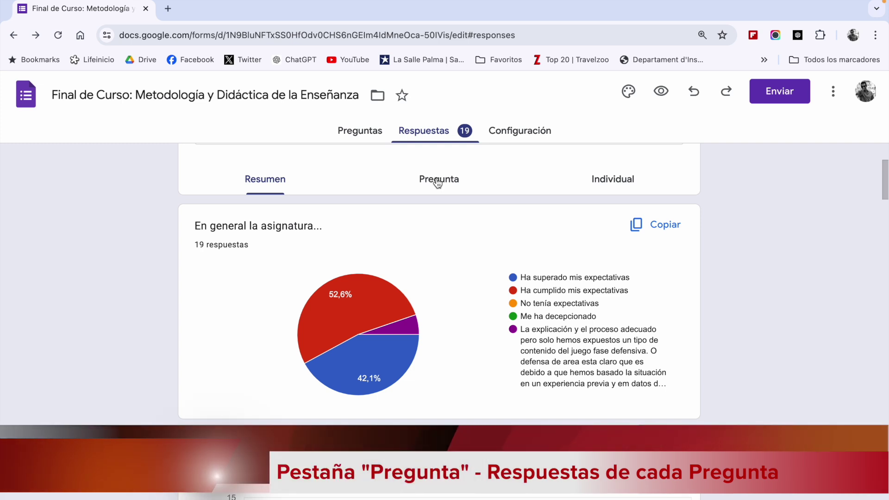
View the responses by question and list the individual responses that rated the usefulness of the contents 5
left_click(438, 182)
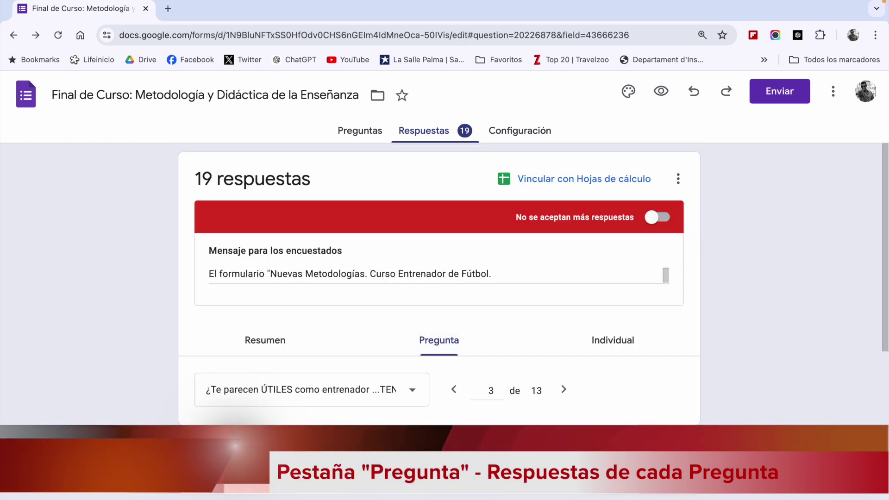
scroll(279, 403, "down", 5)
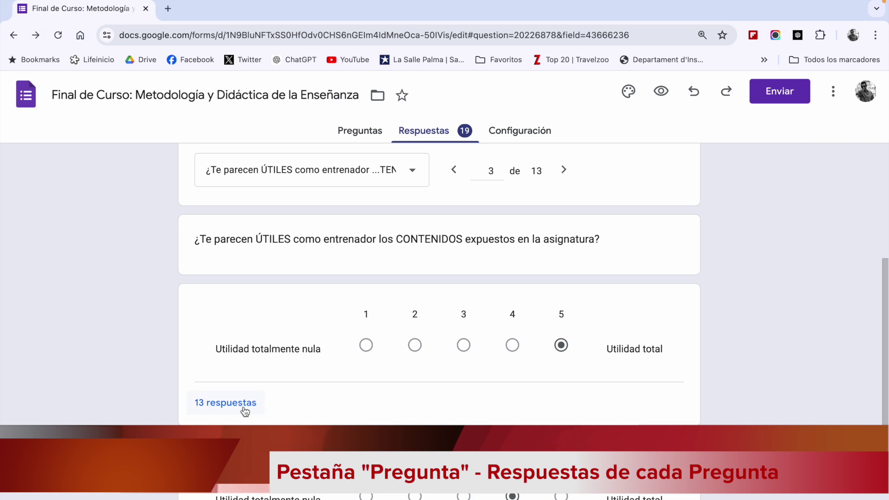
left_click(244, 410)
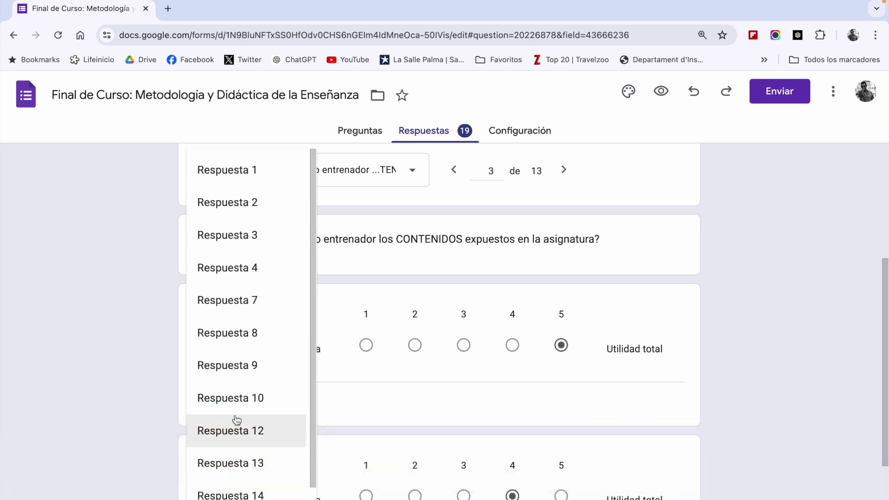
left_click(756, 407)
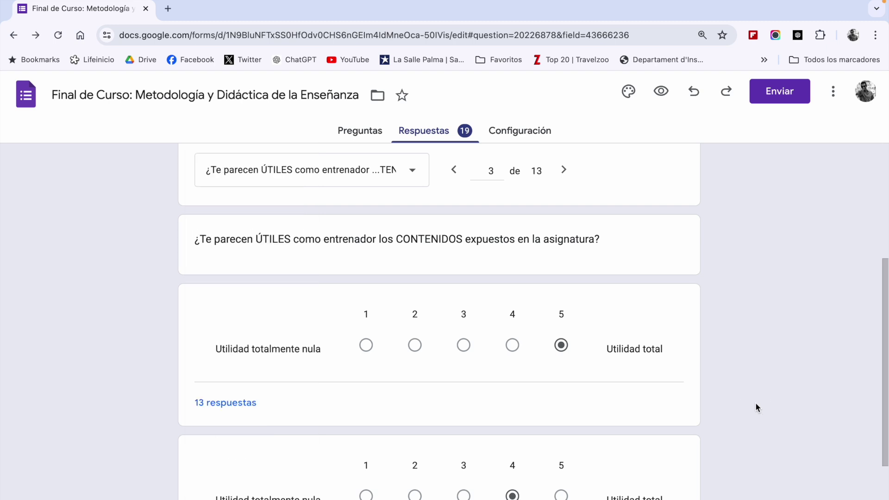
scroll(730, 356, "up", 5)
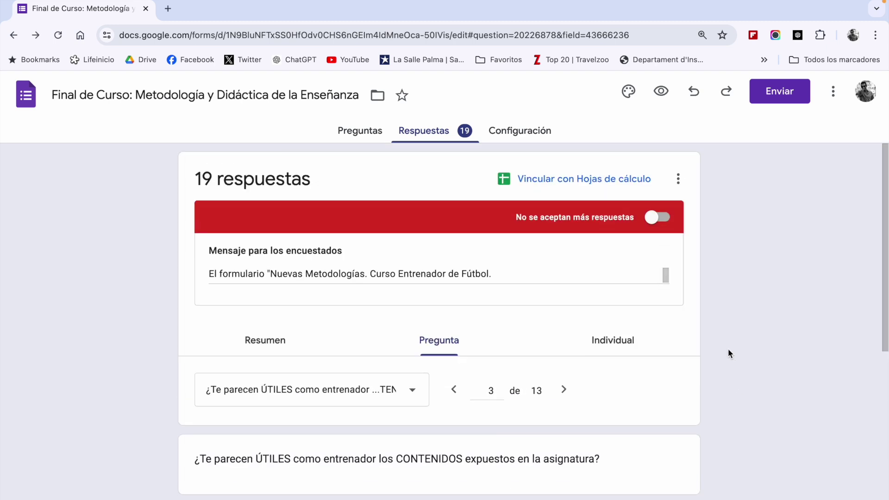
scroll(728, 349, "down", 3)
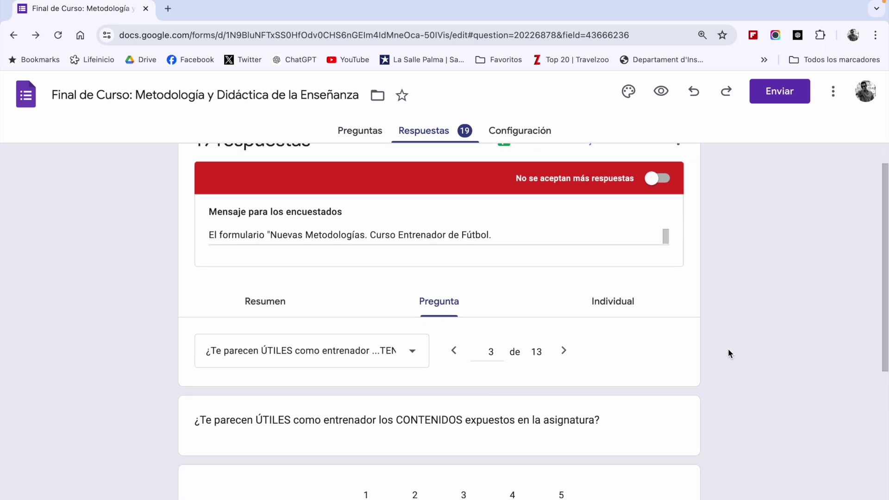
scroll(728, 350, "down", 1)
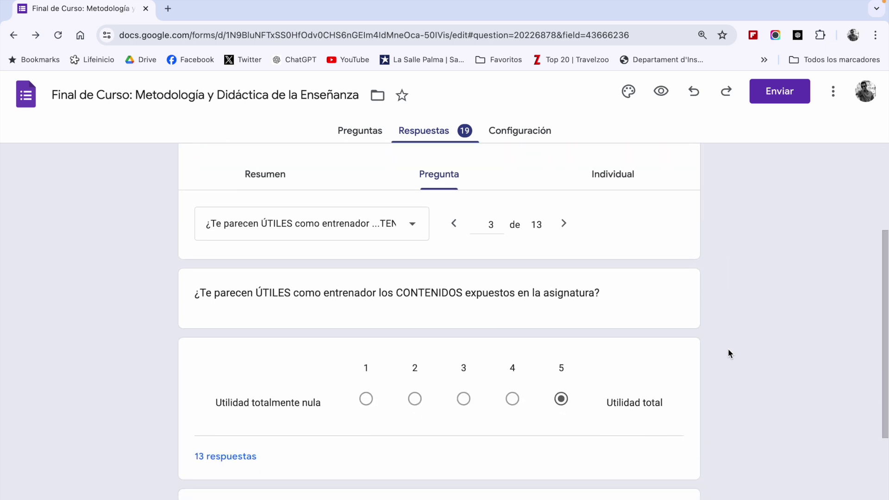
Switch to the individual responses and view the first respondent's questionnaire
left_click(618, 182)
scroll(736, 344, "down", 2)
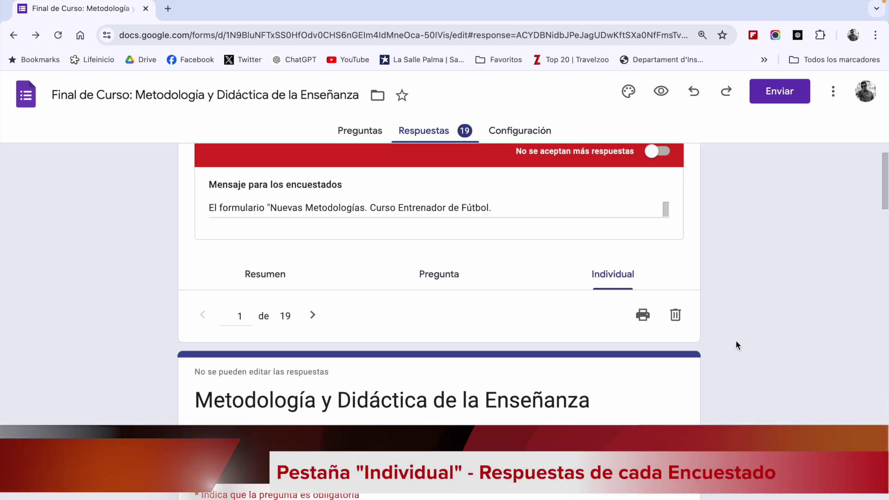
scroll(737, 344, "down", 2)
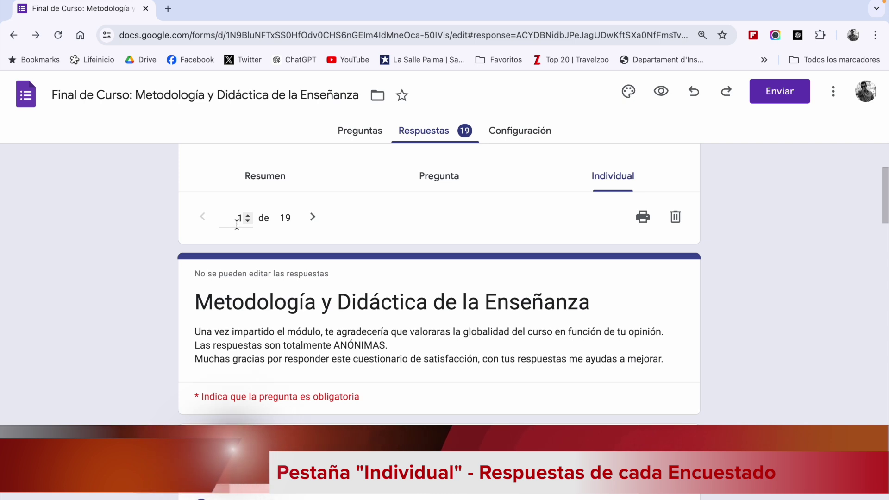
Read through the first respondent's answers and return to the start of the individual response
scroll(382, 387, "down", 4)
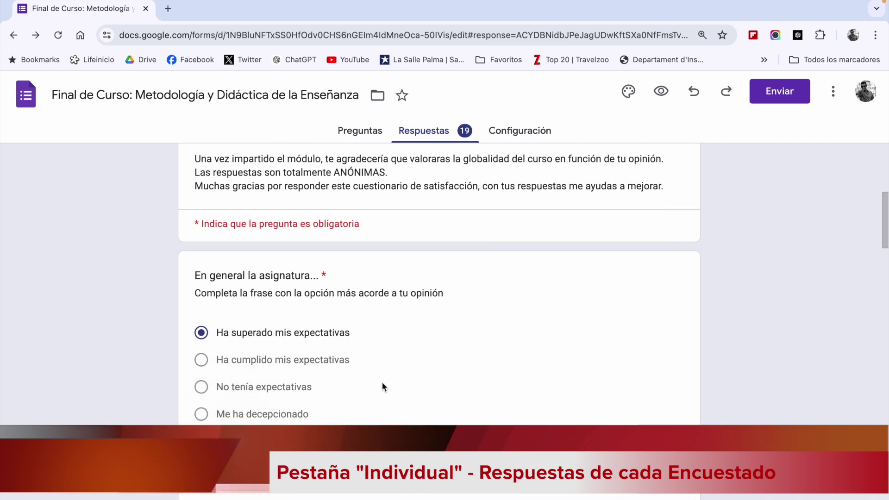
scroll(382, 387, "down", 9)
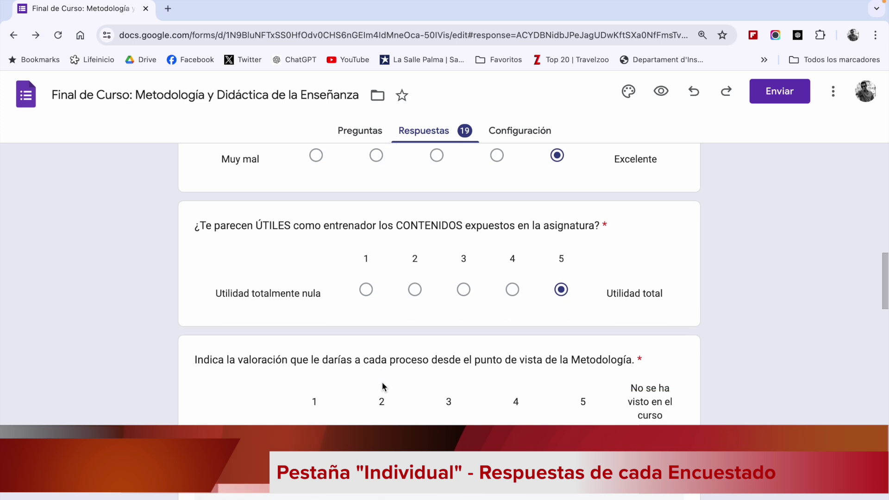
scroll(382, 386, "down", 13)
scroll(382, 386, "up", 14)
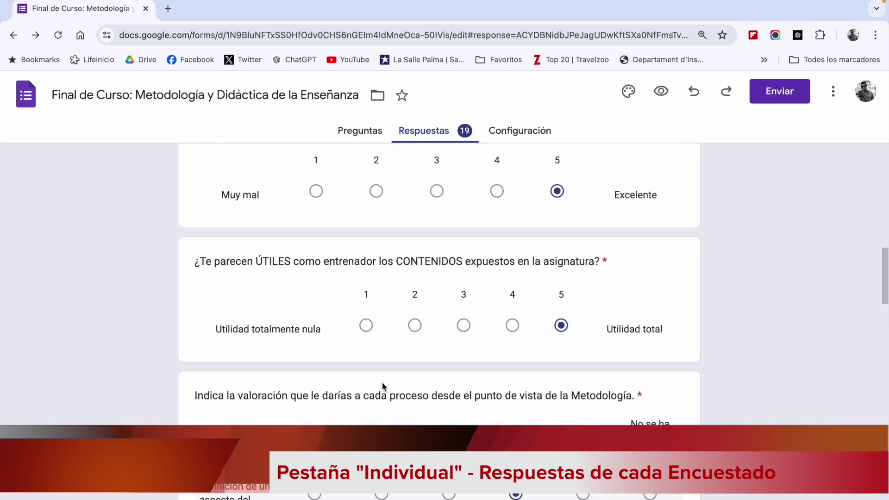
scroll(382, 387, "up", 10)
Advance through the individual responses one by one to the fifth respondent
left_click(314, 381)
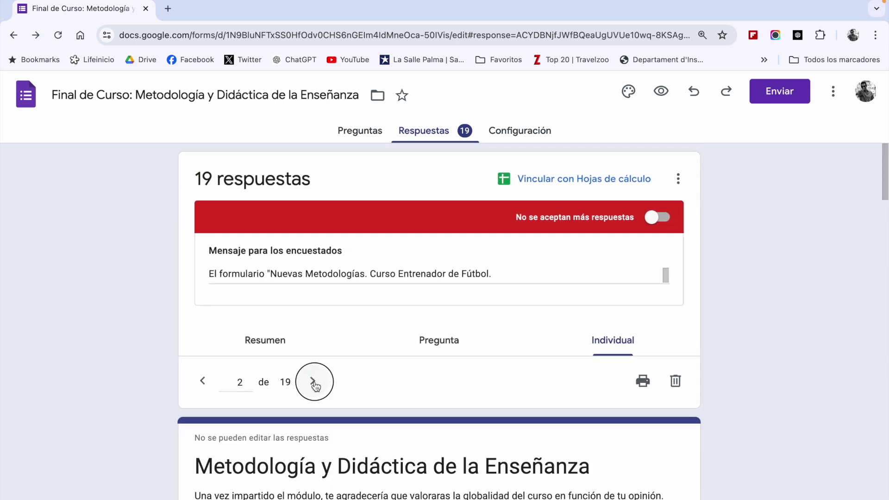
left_click(313, 381)
left_click(313, 381)
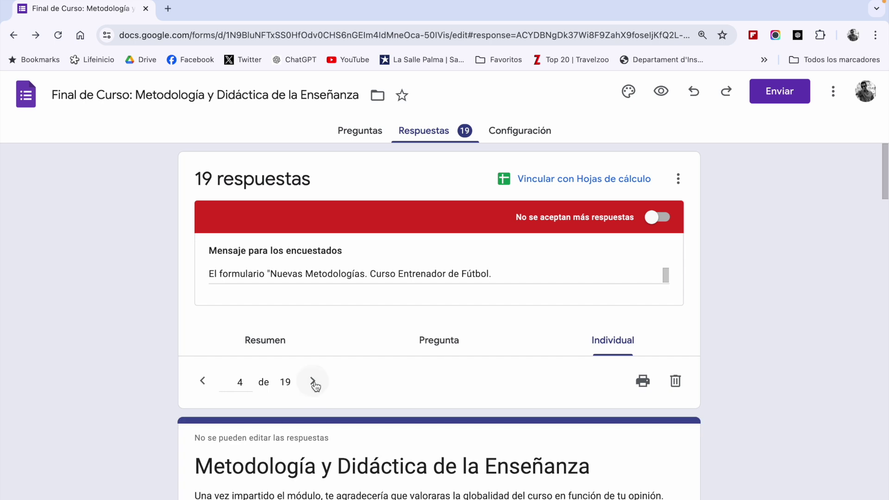
left_click(313, 381)
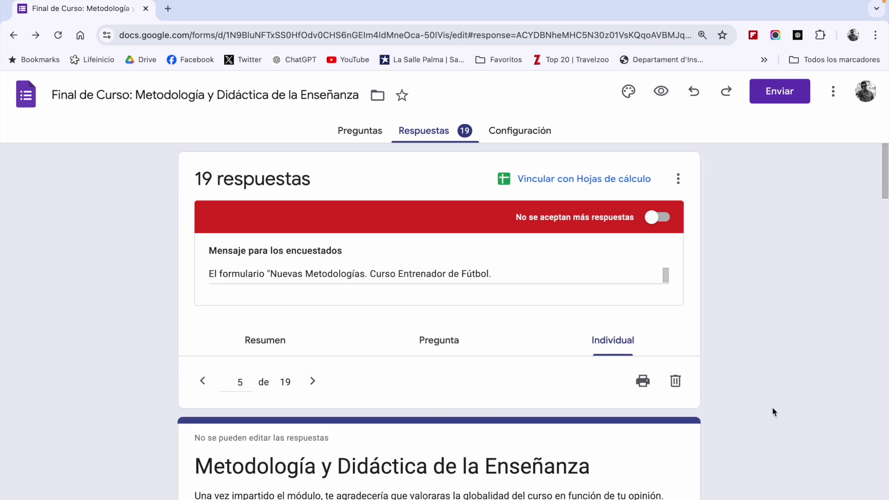
Read the fifth respondent's questionnaire, including the "Otro" answer to "En general la asignatura...", and return to its start
scroll(771, 406, "down", 4)
scroll(772, 411, "down", 1)
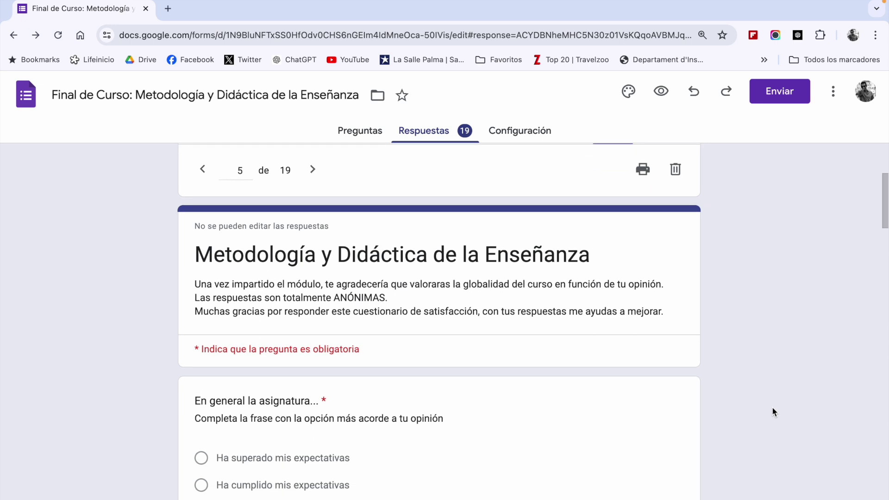
scroll(772, 410, "down", 14)
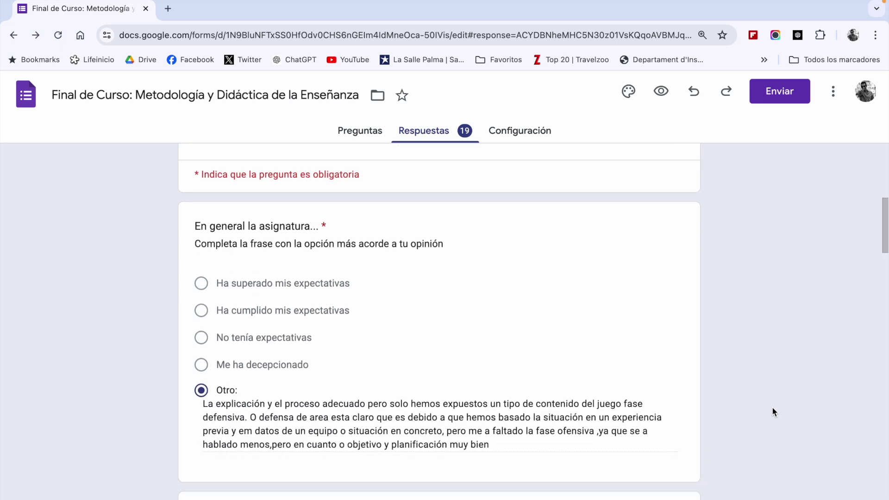
scroll(772, 409, "down", 20)
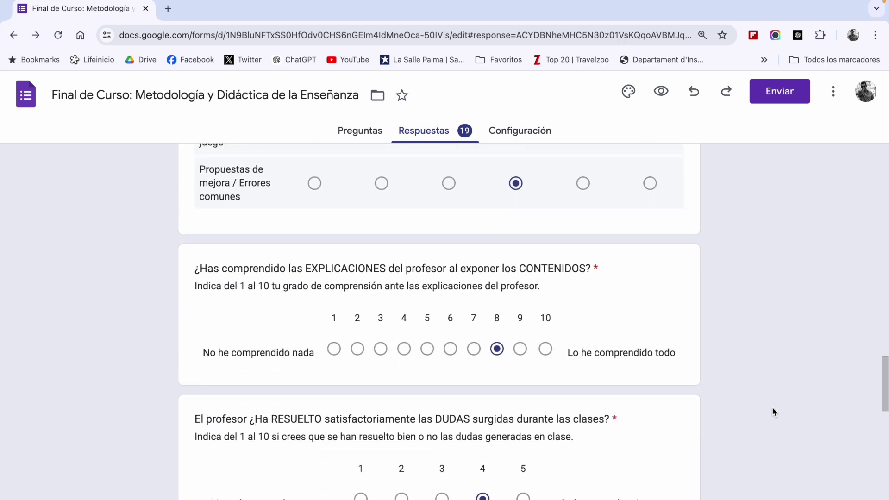
scroll(772, 411, "up", 20)
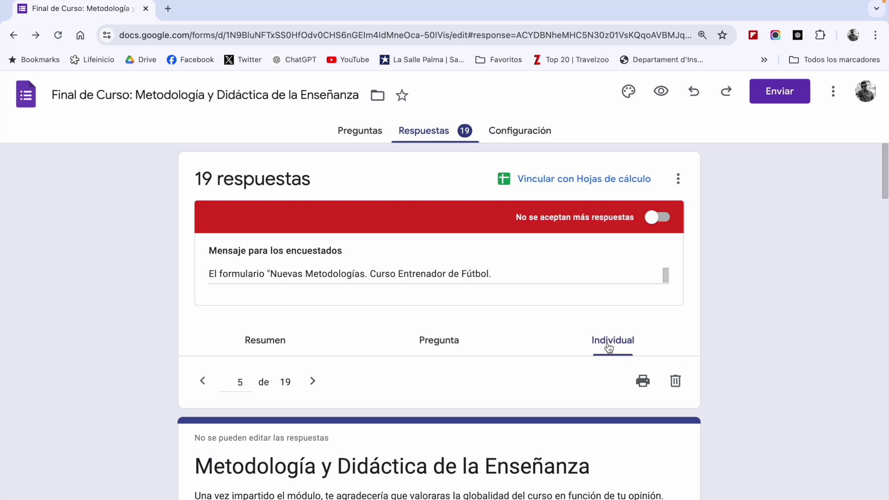
scroll(609, 347, "down", 2)
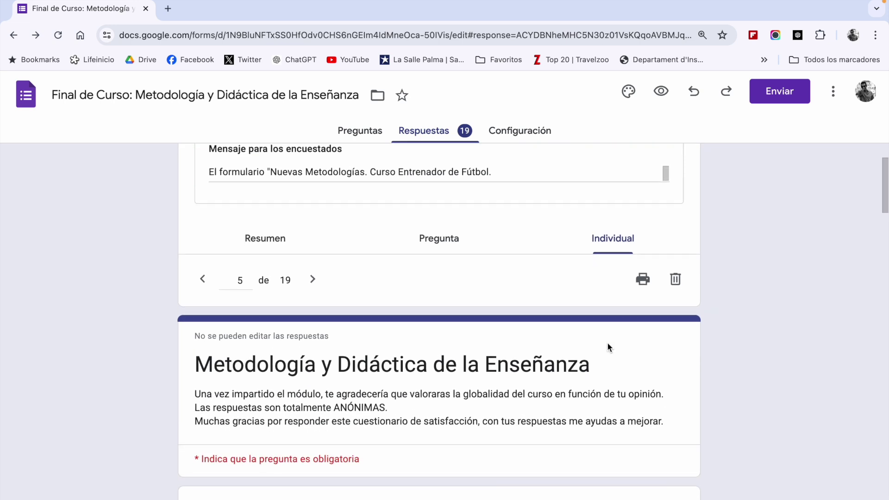
Switch back to the summary of the responses and view the "En general la asignatura..." pie chart
left_click(279, 239)
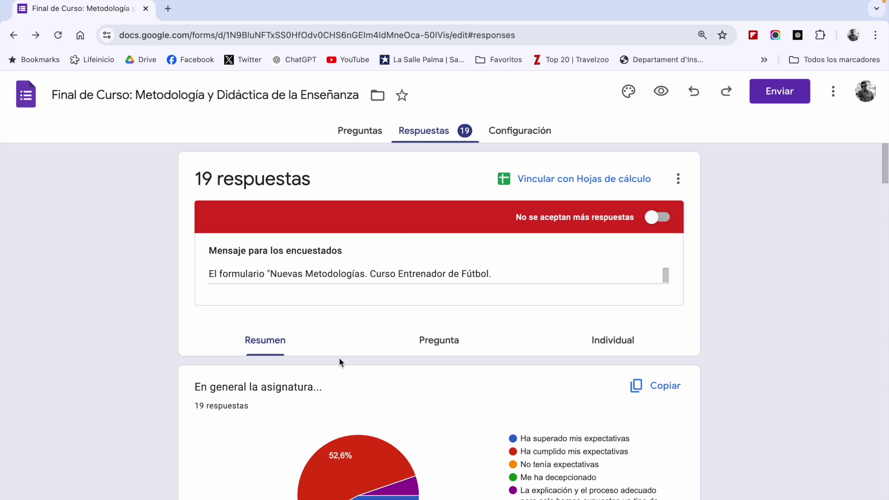
scroll(341, 362, "down", 4)
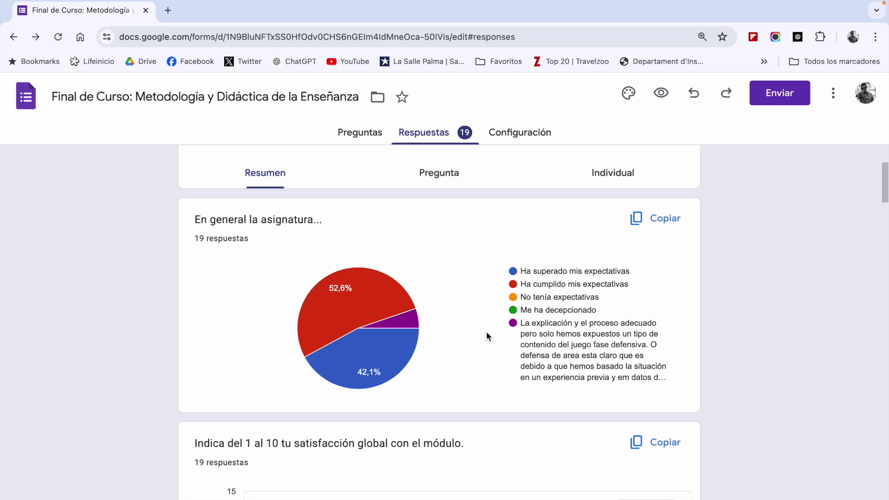
scroll(486, 332, "up", 4)
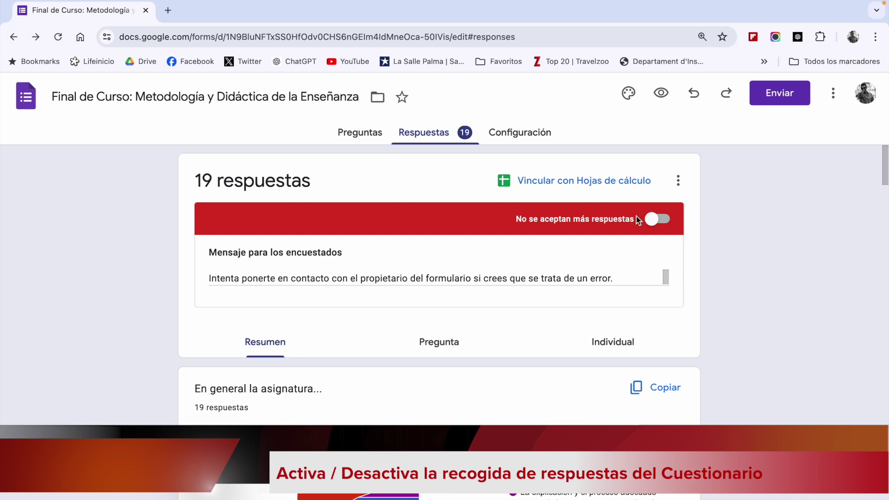
Reopen the form to responses and close it again, twice in a row
left_click(650, 217)
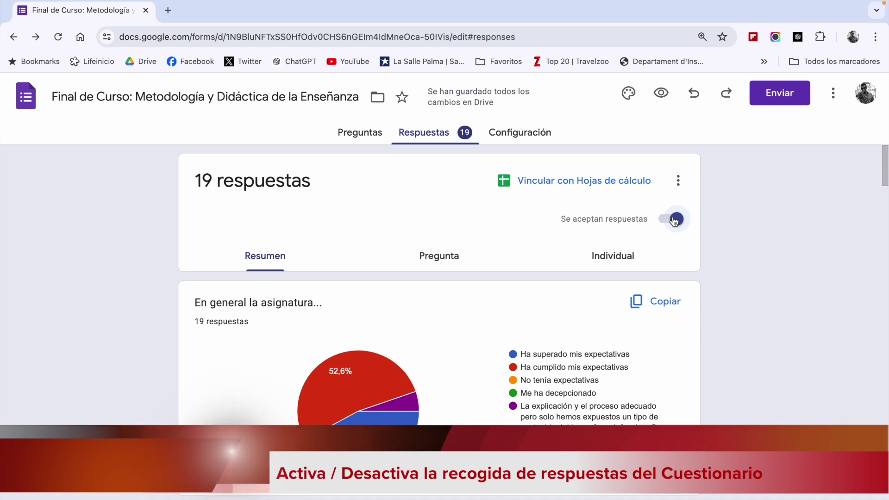
left_click(672, 218)
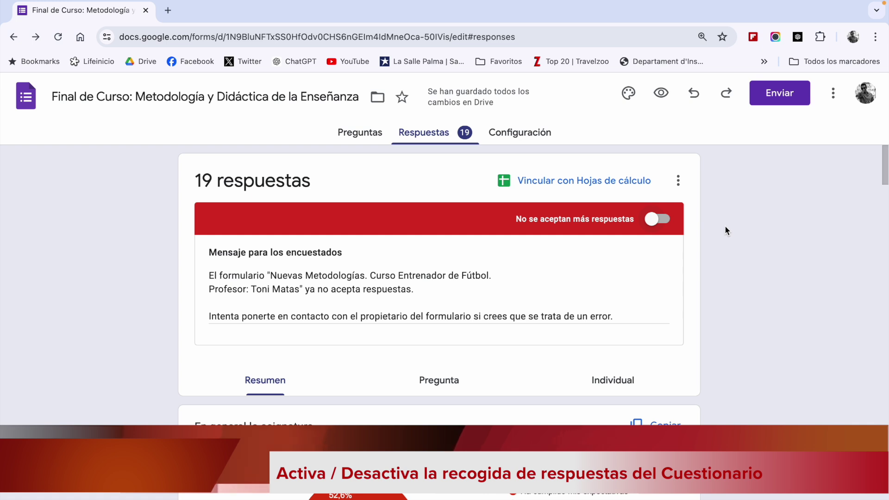
left_click(655, 221)
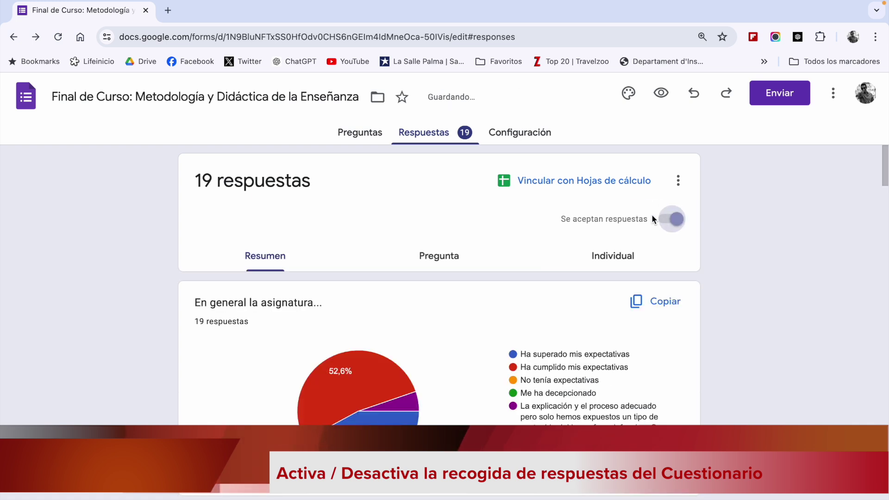
left_click(678, 221)
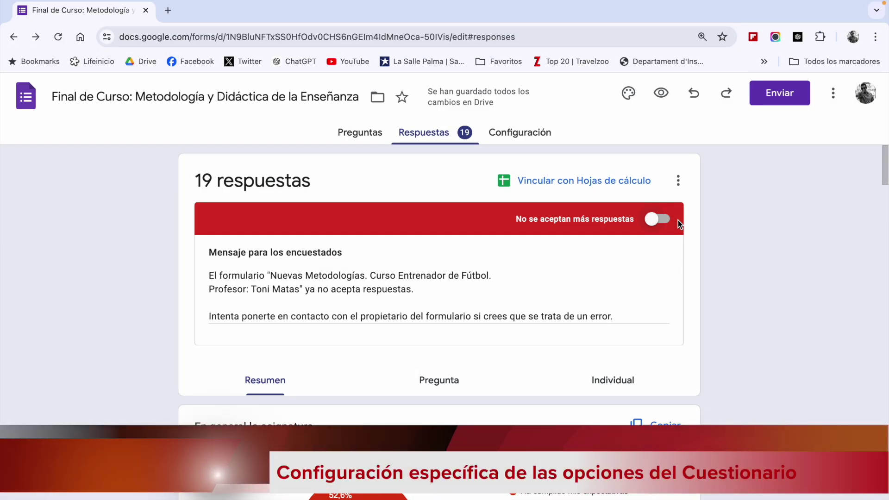
Open the form's settings and expand the Respuestas section
left_click(537, 136)
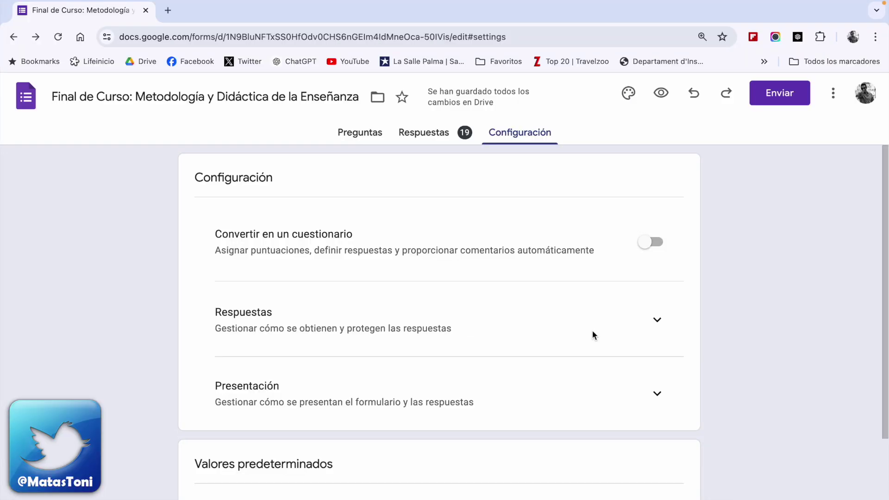
scroll(592, 329, "down", 2)
left_click(657, 264)
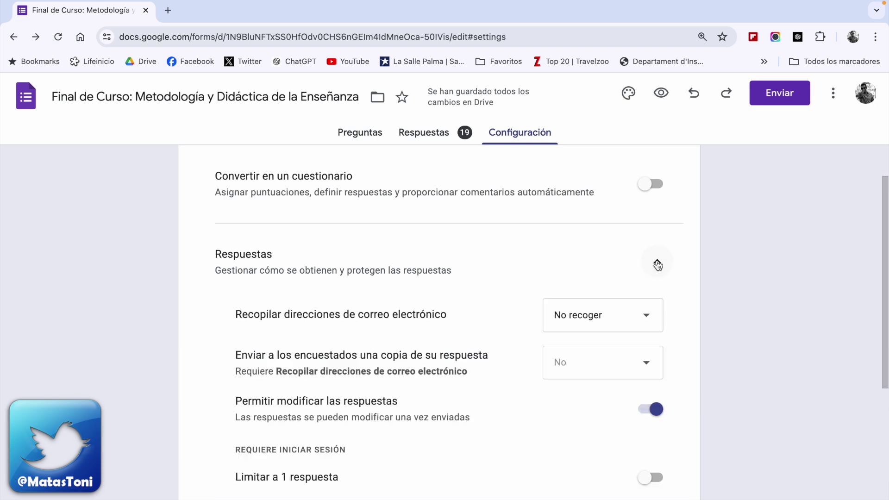
scroll(551, 423, "down", 2)
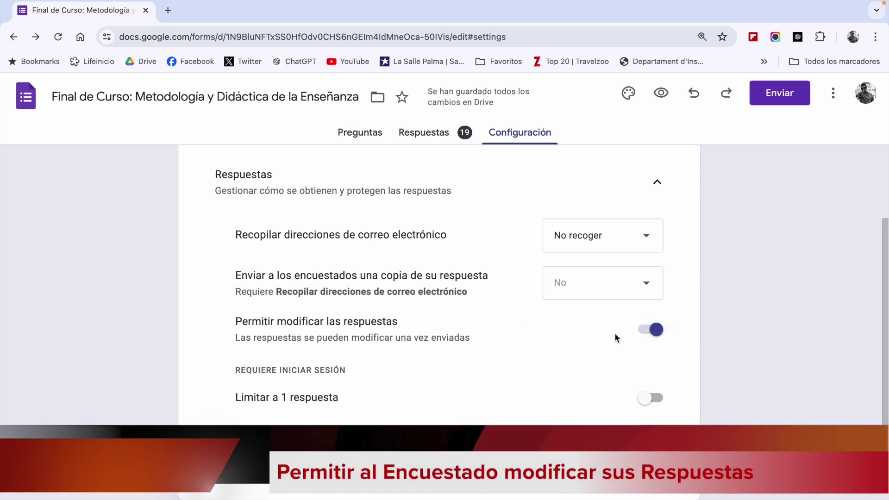
Turn "Permitir modificar las respuestas" off and on again, and look briefly at the responses before returning to the settings
left_click(653, 334)
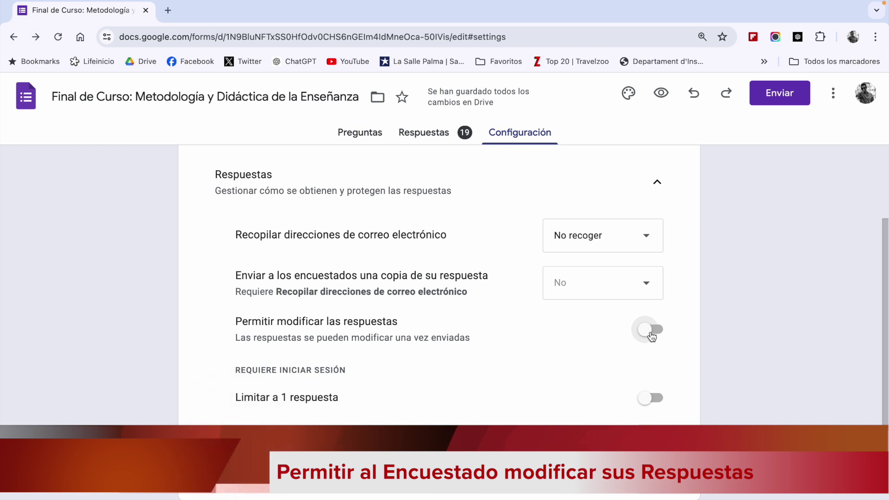
left_click(651, 330)
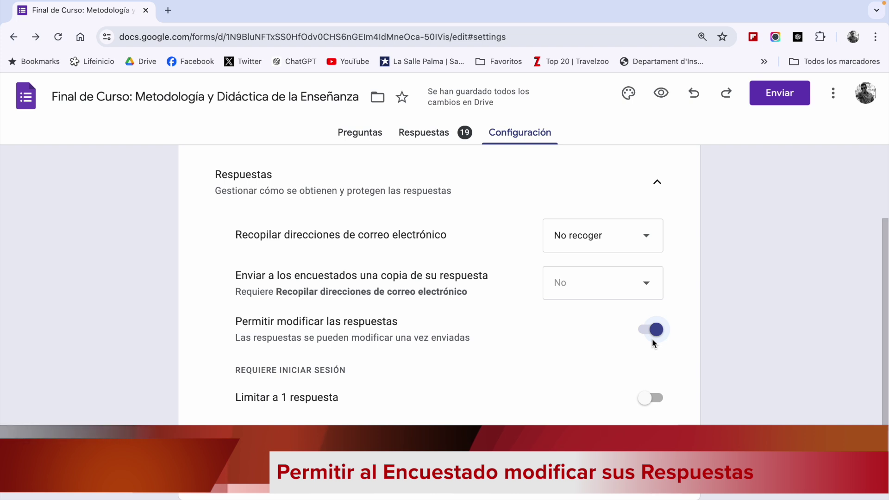
left_click(430, 146)
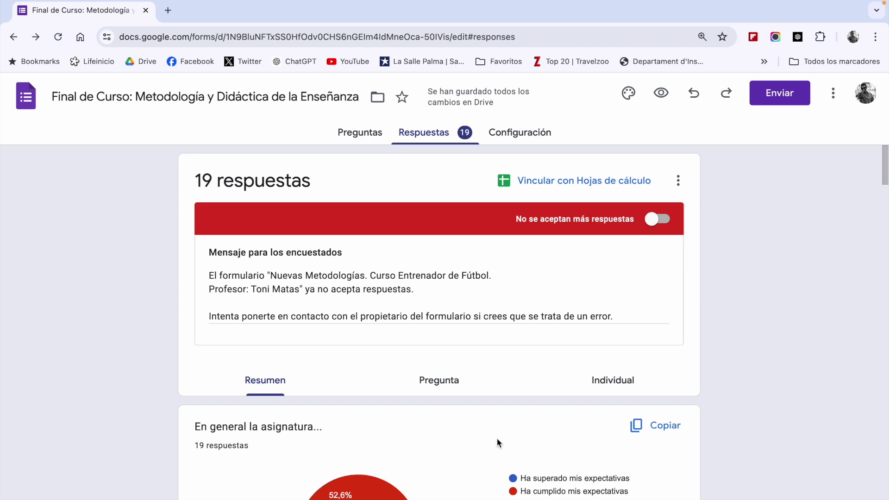
left_click(508, 137)
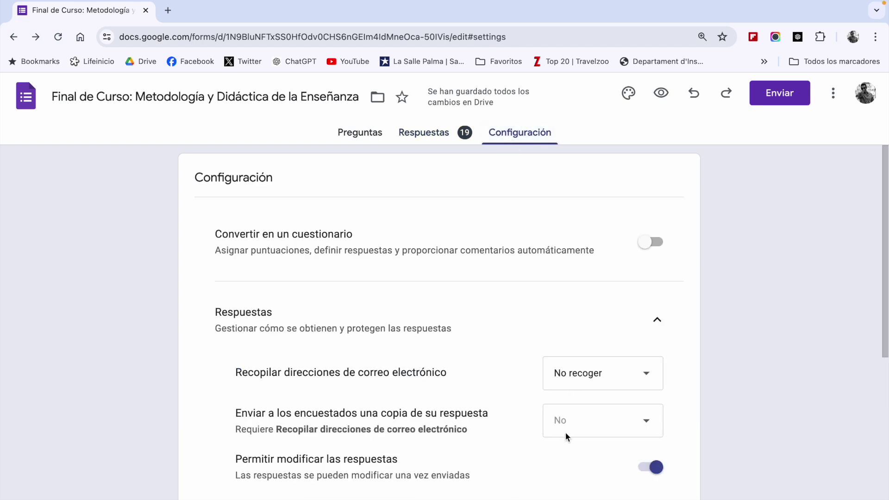
Turn on "Limitar a 1 respuesta" in the response settings and turn it off again
scroll(557, 452, "down", 1)
scroll(557, 453, "down", 2)
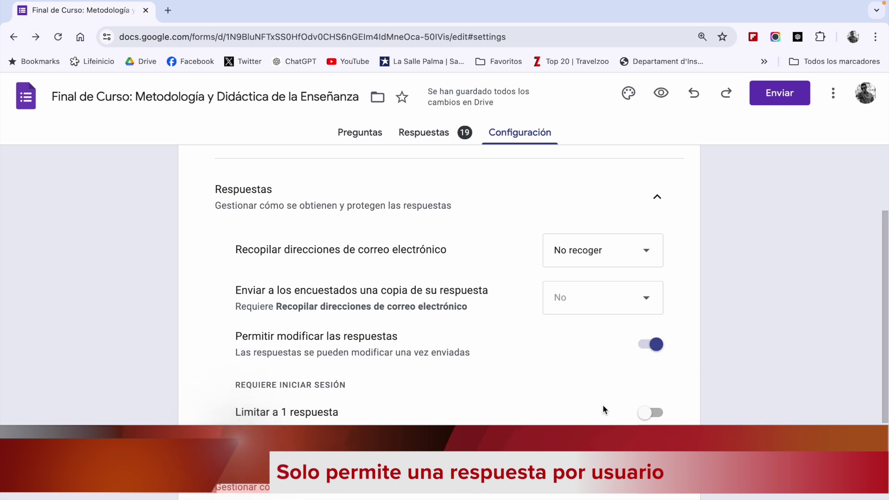
left_click(648, 413)
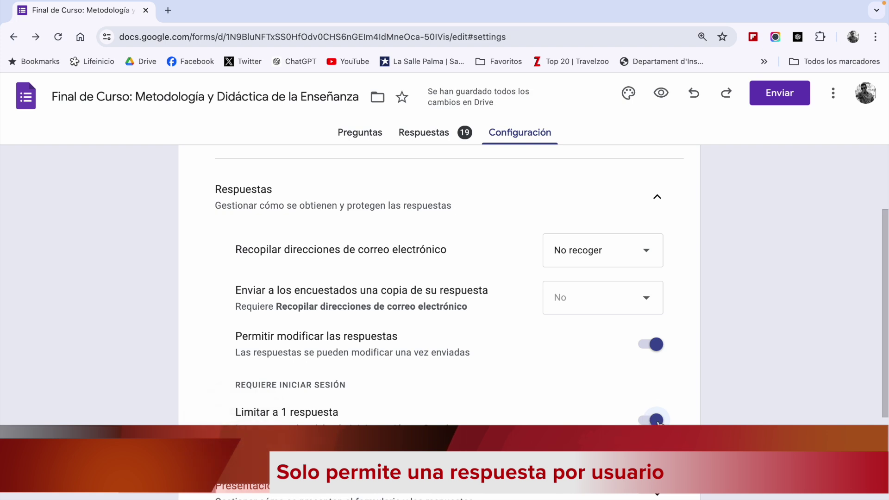
left_click(657, 420)
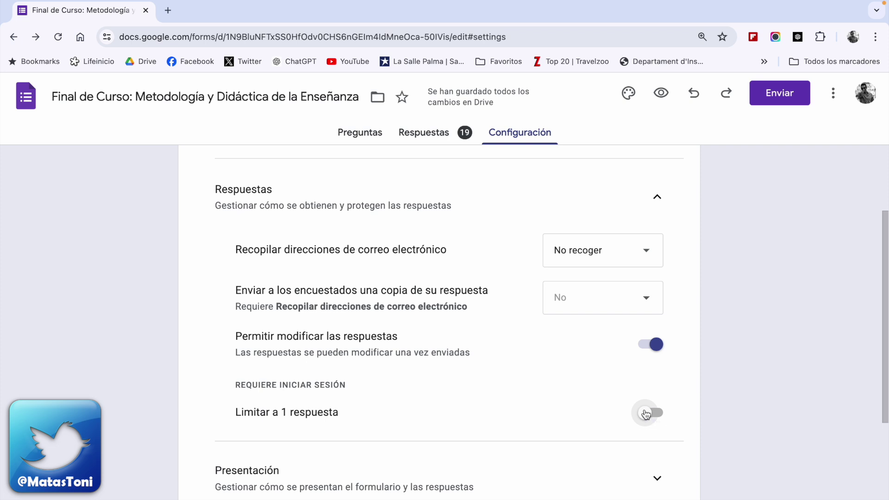
left_click(644, 411)
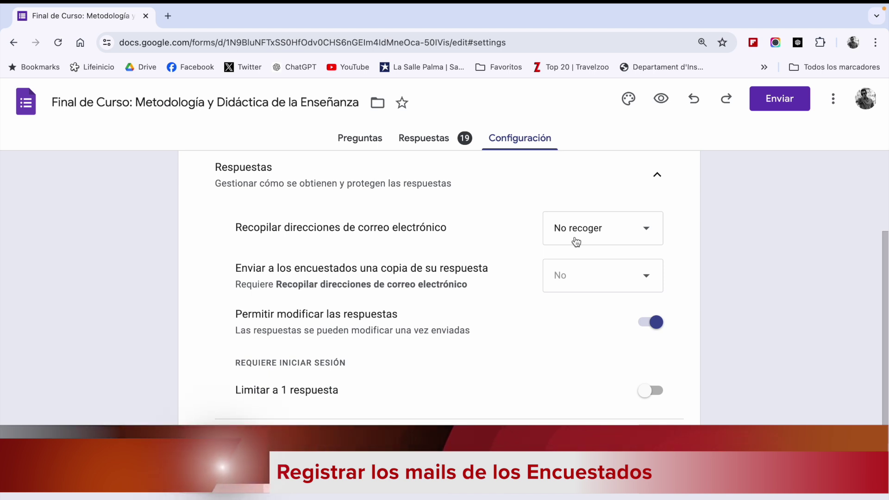
View the options for "Recopilar direcciones de correo electrónico" and keep it at "No recoger"
left_click(638, 234)
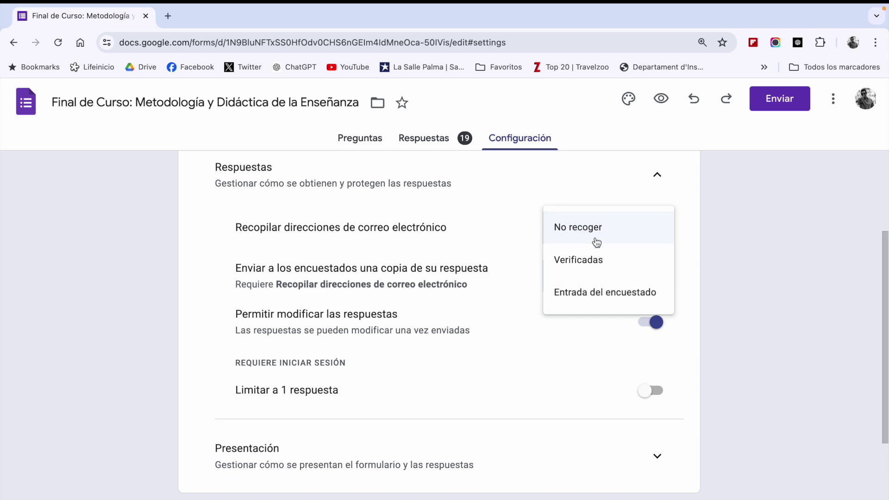
left_click(722, 267)
Expand the Presentación settings, and turn "Mostrar barra de progreso" on and off again
scroll(723, 266, "down", 3)
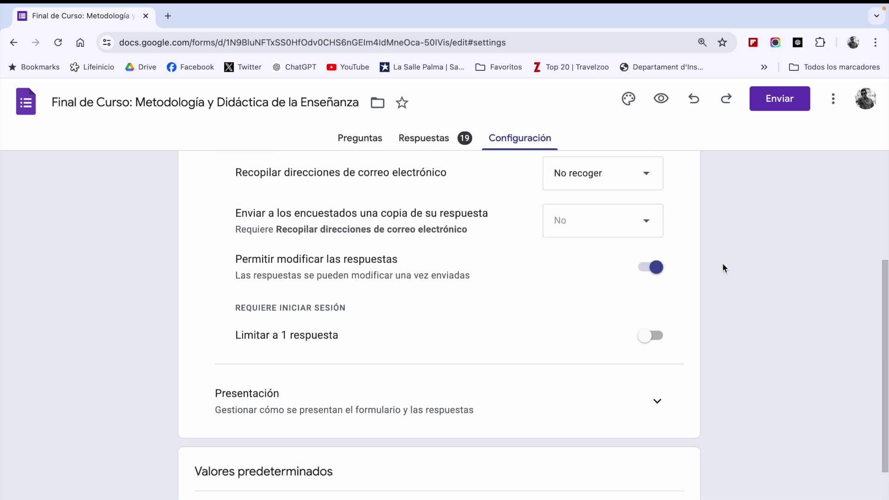
left_click(658, 374)
scroll(660, 375, "down", 3)
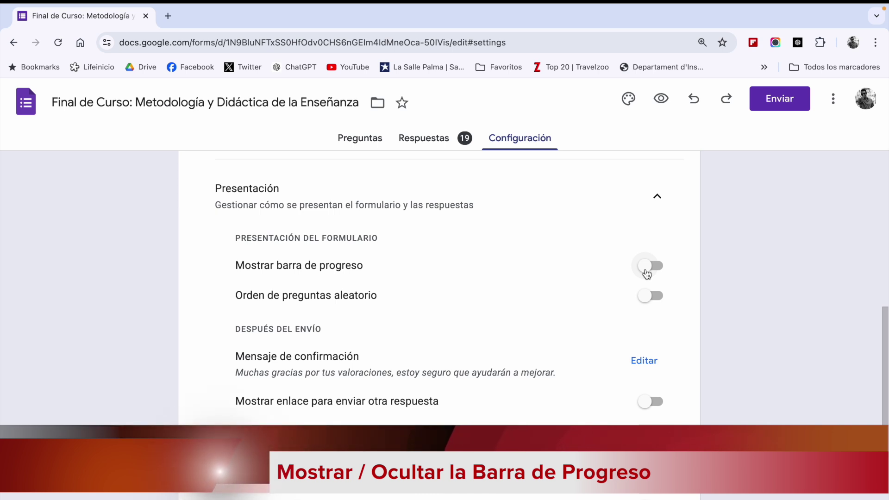
left_click(646, 274)
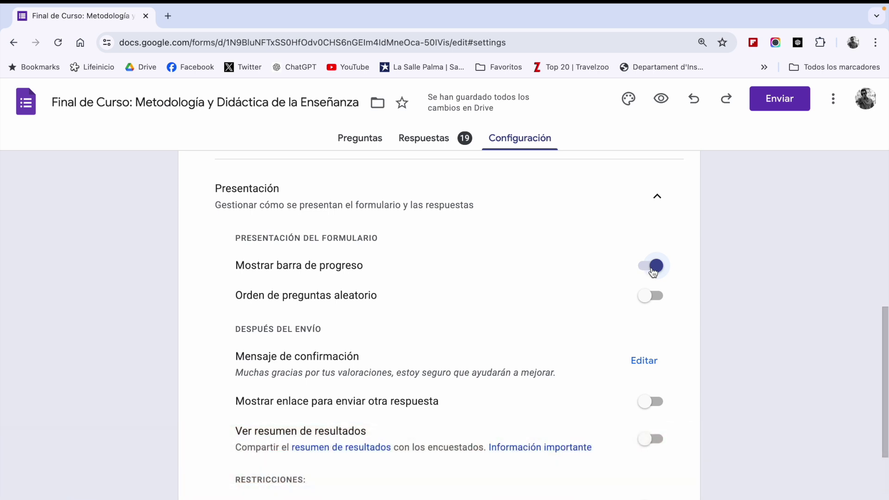
left_click(653, 272)
Turn on "Orden de preguntas aleatorio" for the form and return to the start of the settings
left_click(652, 300)
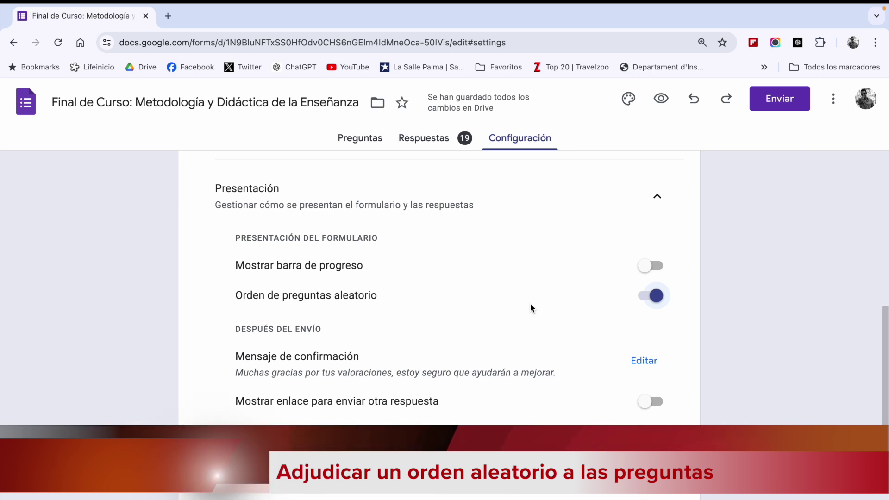
scroll(529, 304, "up", 10)
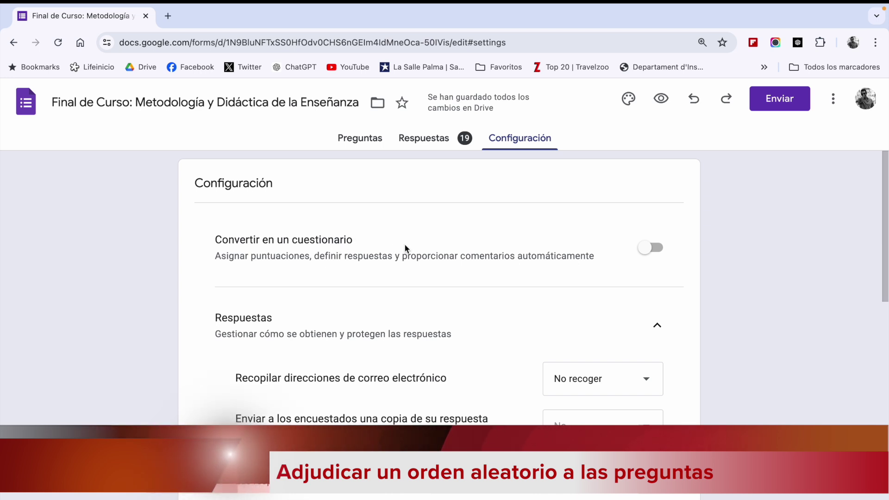
Turn off "Orden de preguntas aleatorio" in the Presentación settings and review the remaining options there
scroll(443, 289, "down", 10)
scroll(443, 294, "down", 1)
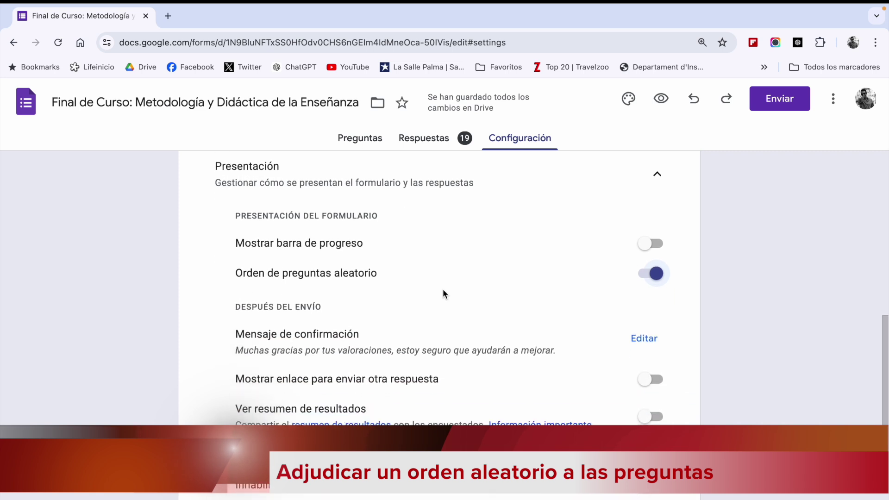
left_click(656, 274)
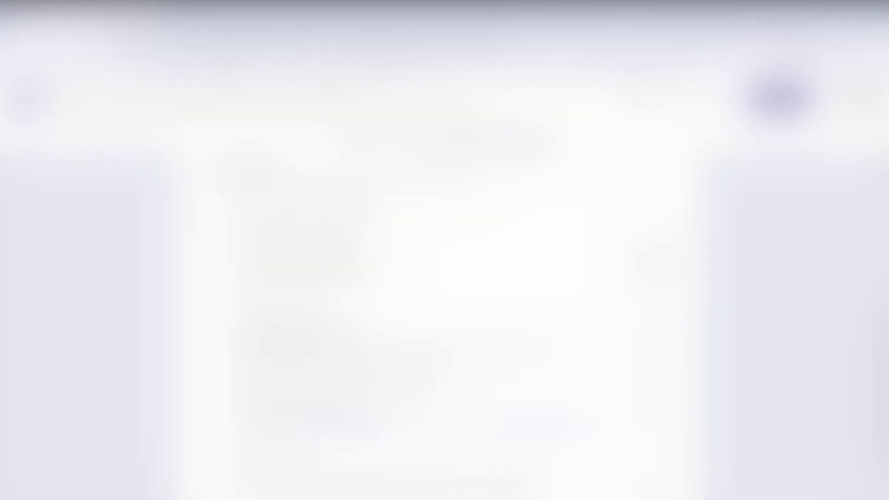
scroll(738, 409, "down", 5)
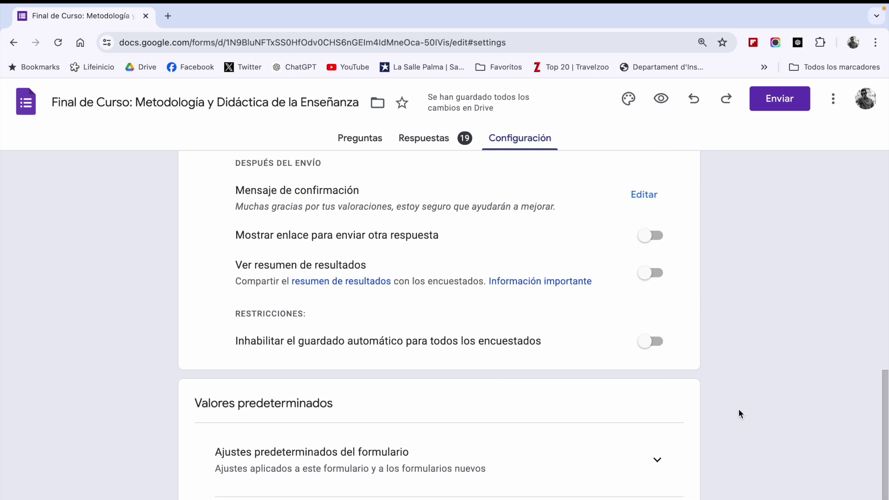
scroll(738, 409, "up", 12)
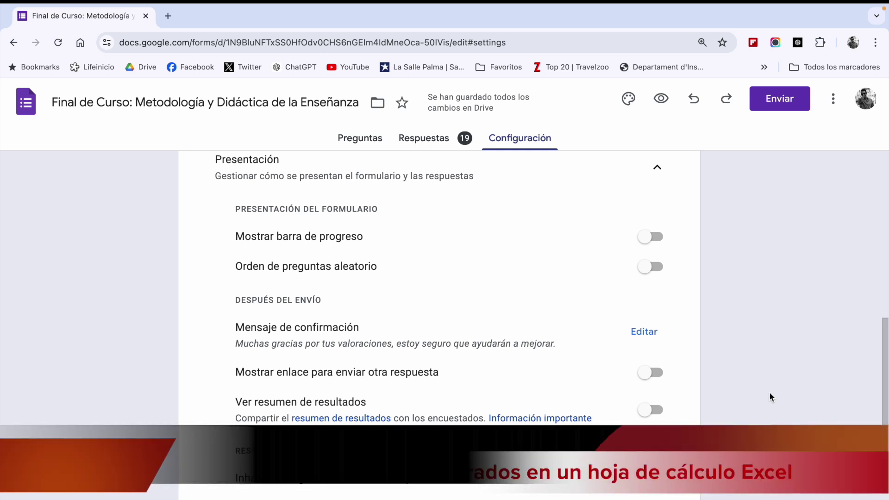
Open the form's responses in the linked Google Sheets spreadsheet and dismiss the new-feature notice
left_click(426, 149)
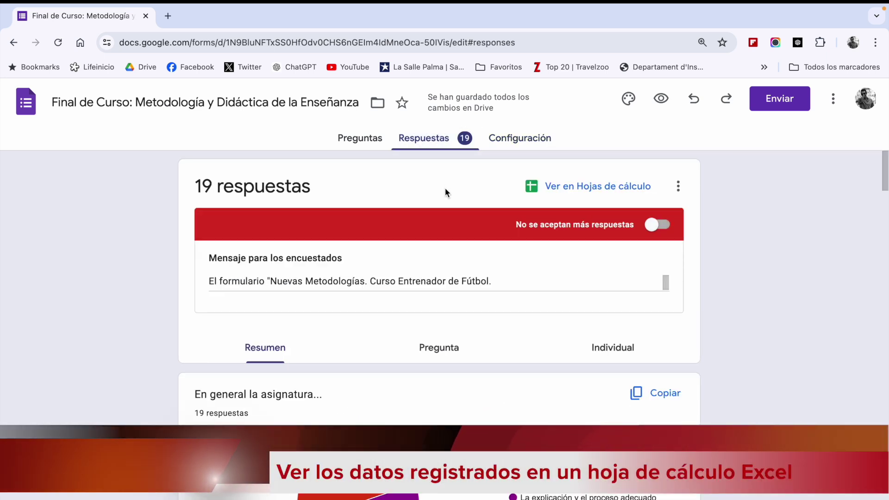
left_click(582, 187)
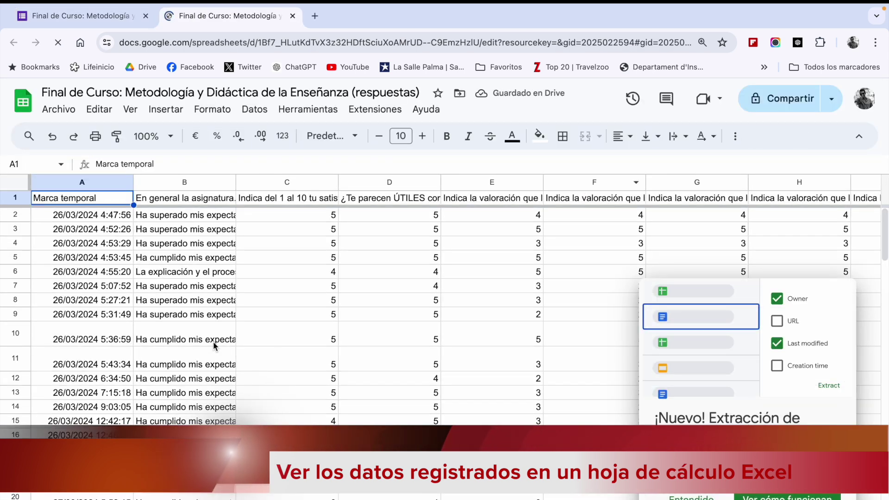
left_click(690, 496)
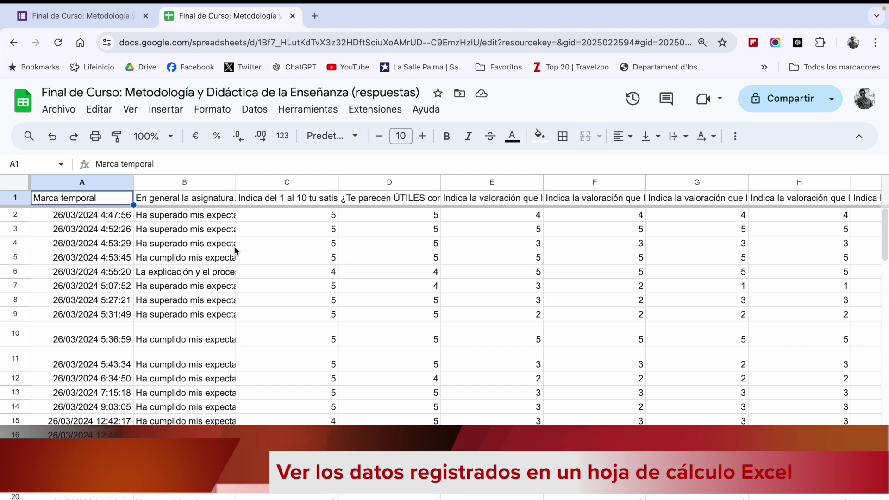
Examine the recorded responses across the spreadsheet's columns, highlighting row 3 to follow one respondent's answers
scroll(465, 269, "right", 3)
scroll(465, 269, "left", 3)
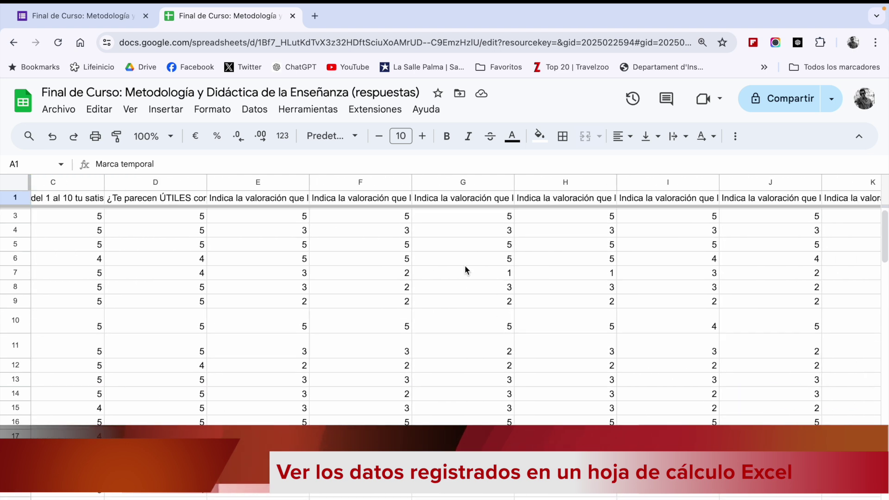
left_click(15, 215)
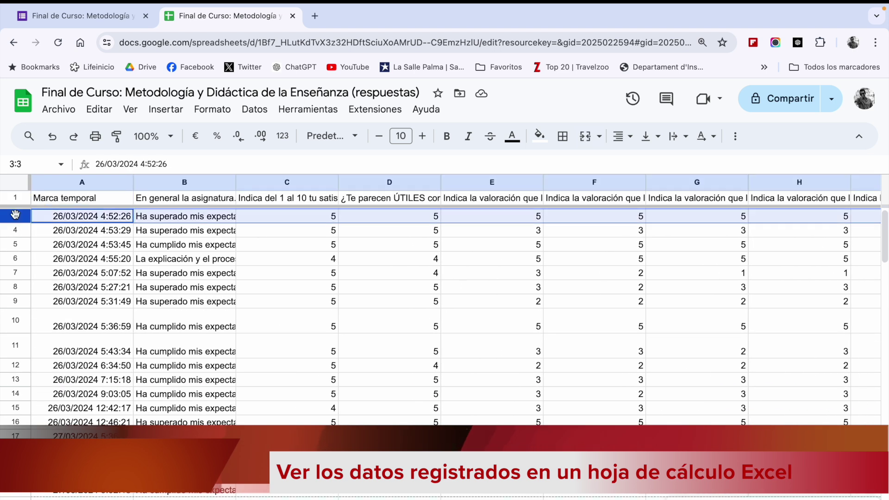
scroll(451, 223, "right", 5)
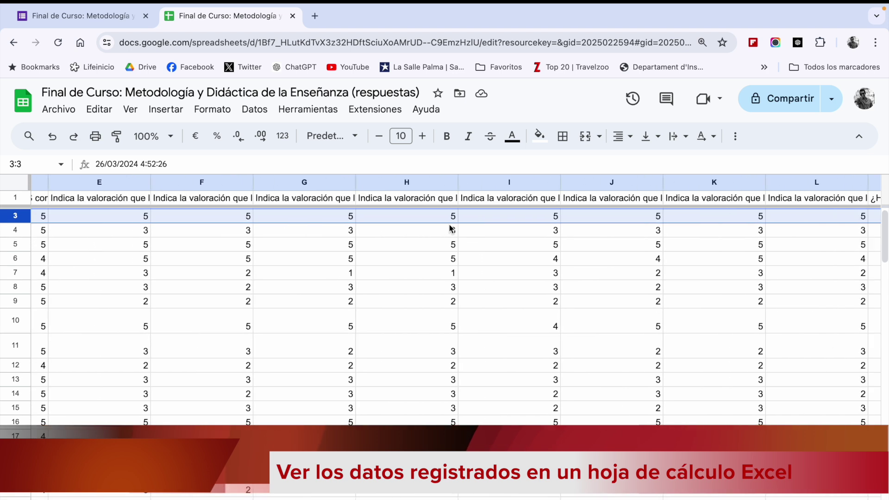
scroll(449, 224, "left", 5)
scroll(449, 224, "up", 1)
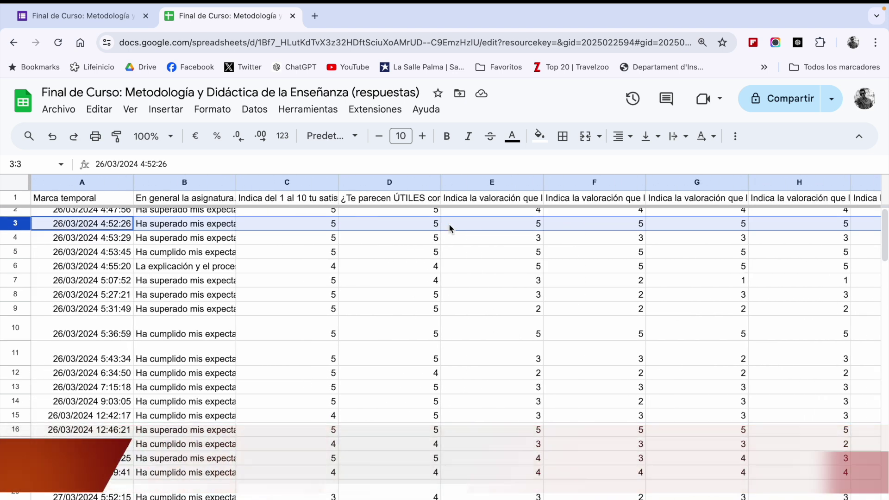
left_click(434, 270)
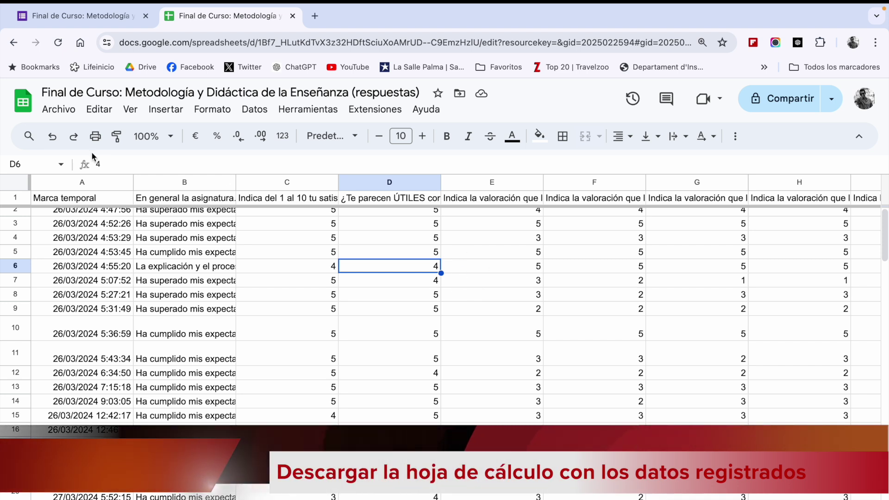
Download the response spreadsheet in Microsoft Excel (.xlsx) format to the Escritorio folder under the name 1
left_click(69, 111)
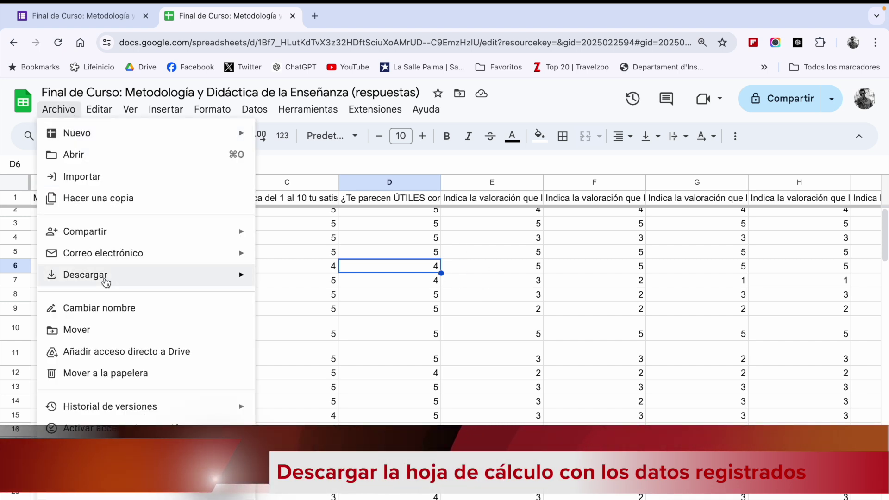
mouse_move(194, 277)
left_click(306, 286)
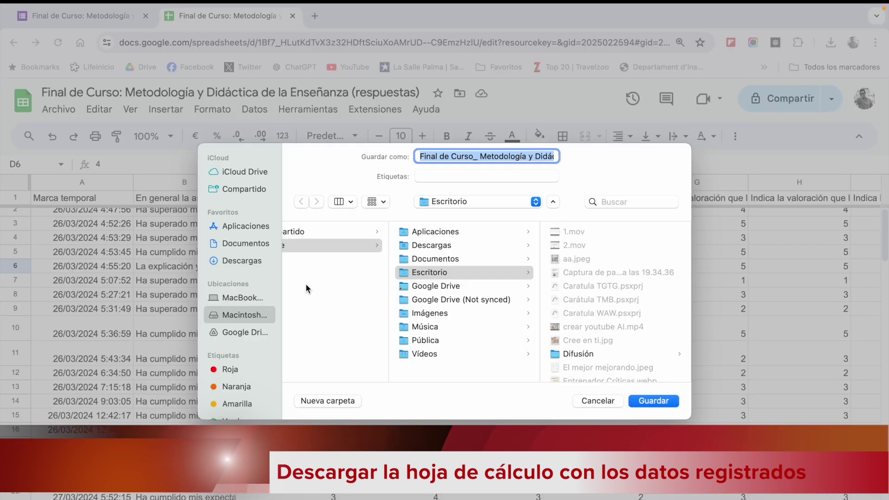
type("1")
key("Return")
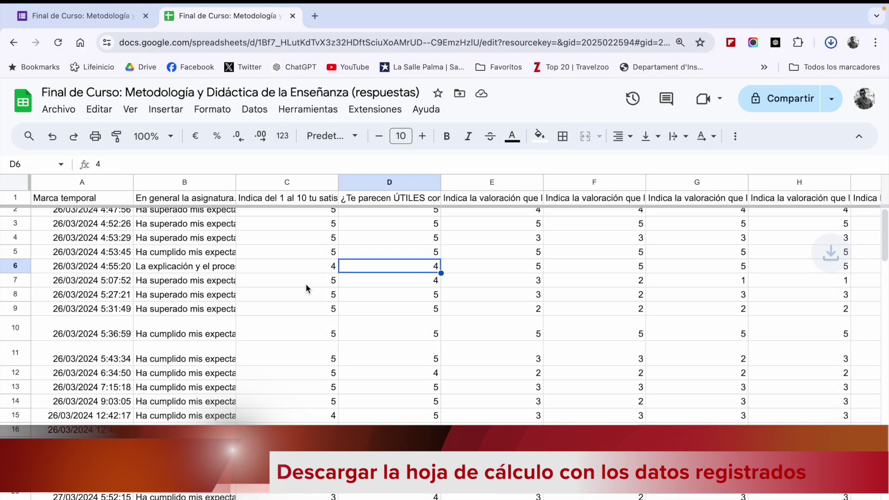
Open the downloaded 1.xlsx from the desktop in Excel, look over its response rows, and close it
mouse_move(143, 4)
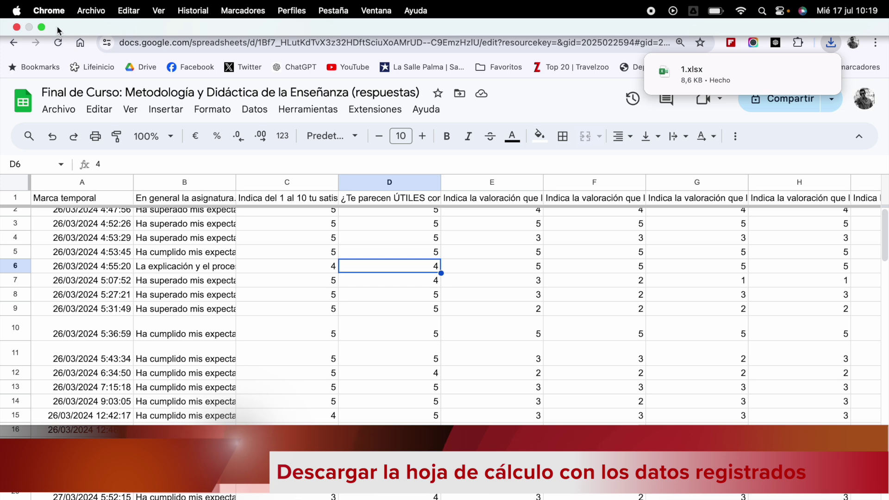
left_click(43, 27)
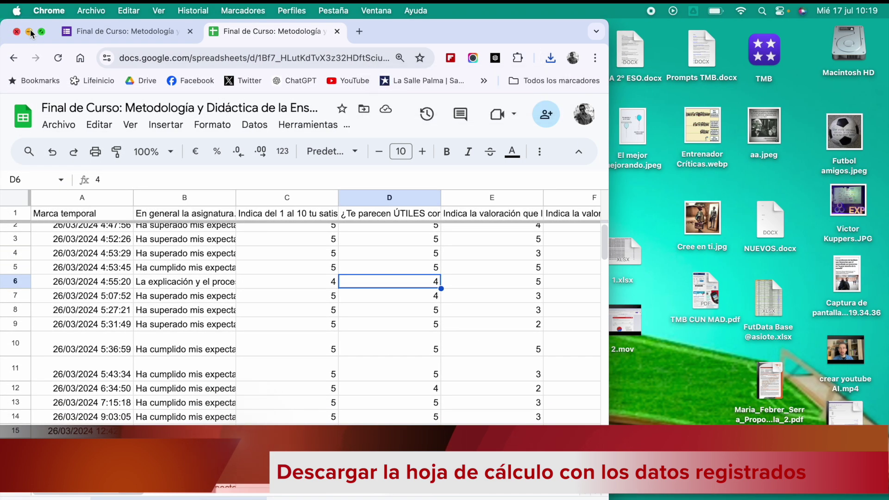
left_click(29, 28)
double_click(610, 251)
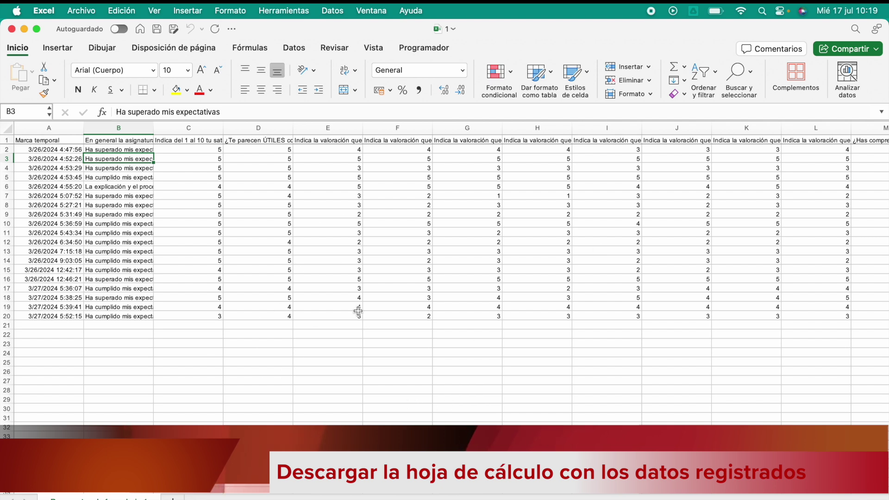
scroll(358, 311, "down", 10)
scroll(357, 311, "up", 10)
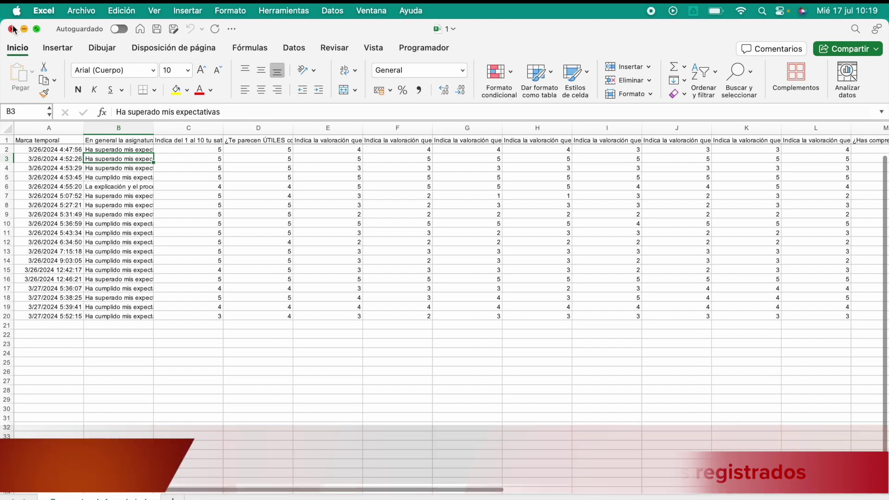
left_click(13, 29)
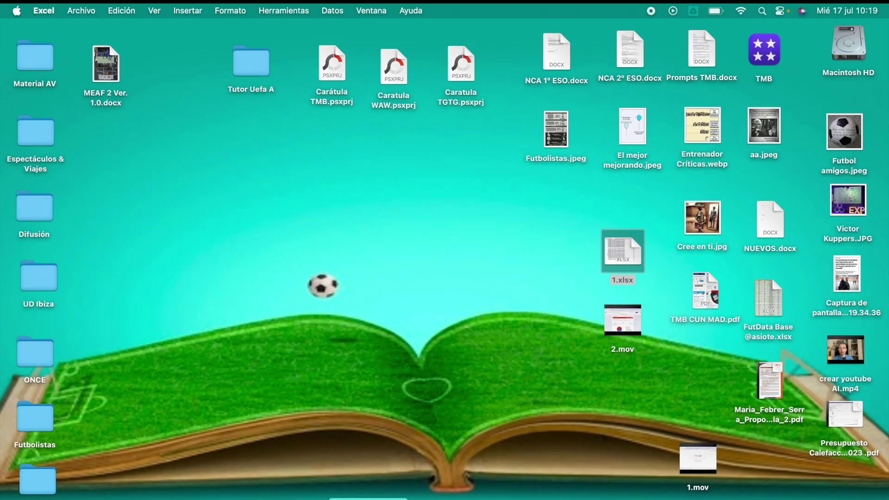
Return to Chrome in full screen and open the form "Previo Curso: Metodología y Didáctica de la Enseñanza" from the recent forms
left_click(376, 499)
left_click(42, 32)
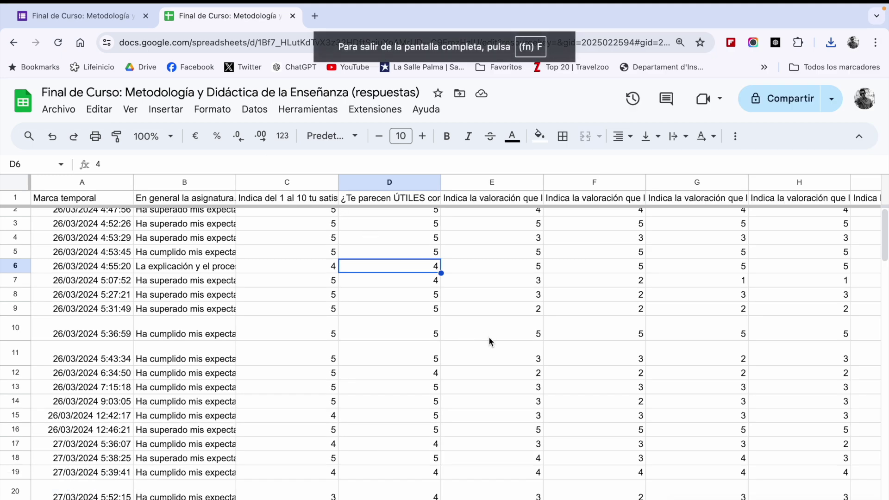
left_click(114, 18)
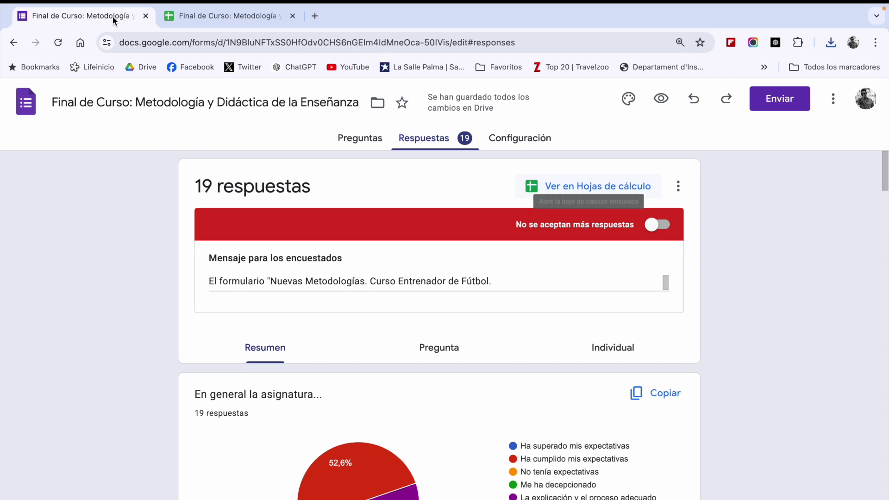
left_click(26, 102)
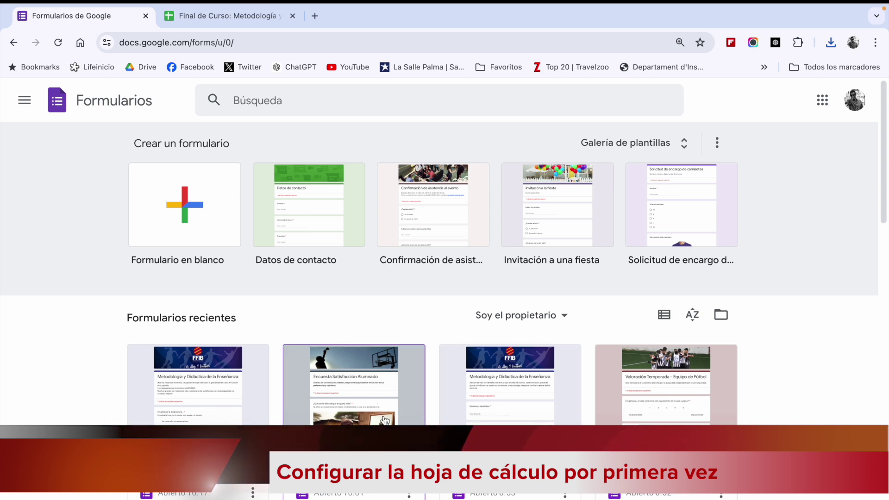
left_click(567, 413)
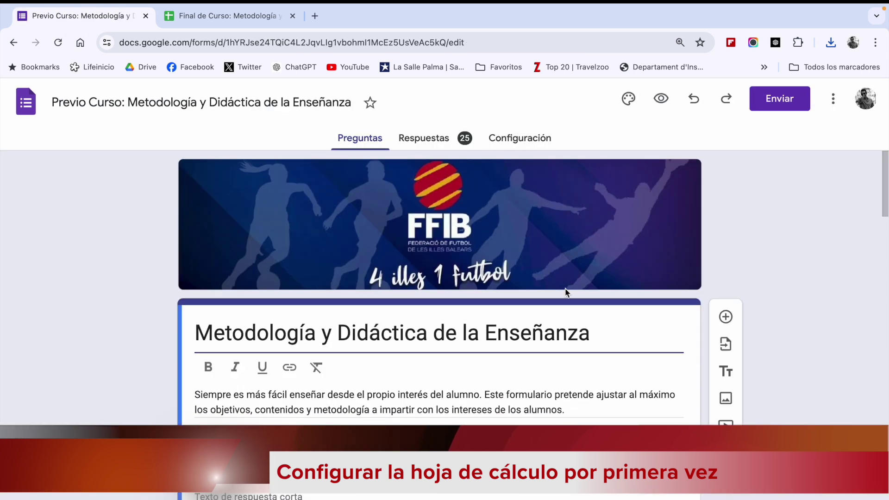
Link the form's responses to Google Sheets by creating a new spreadsheet with the suggested name
left_click(450, 141)
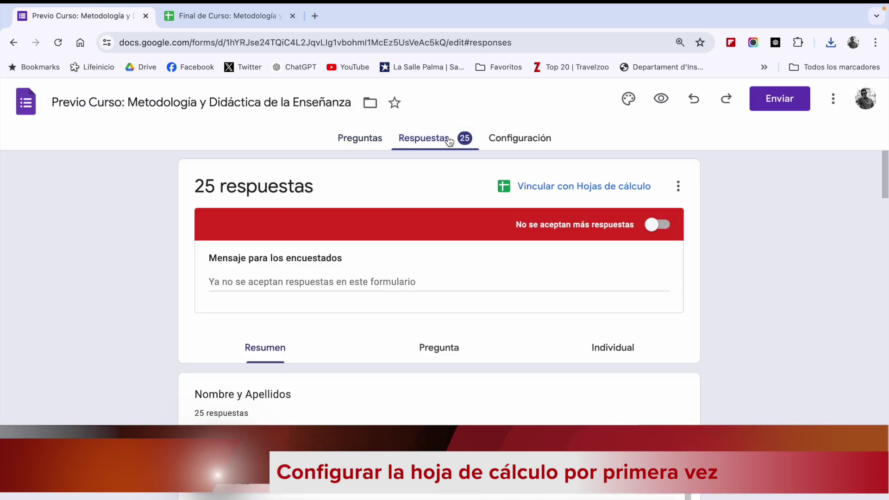
left_click(543, 190)
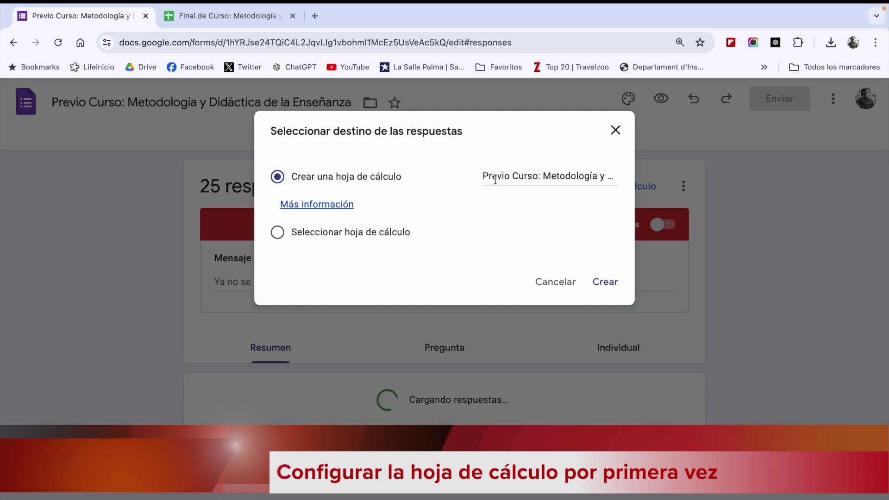
left_click(601, 282)
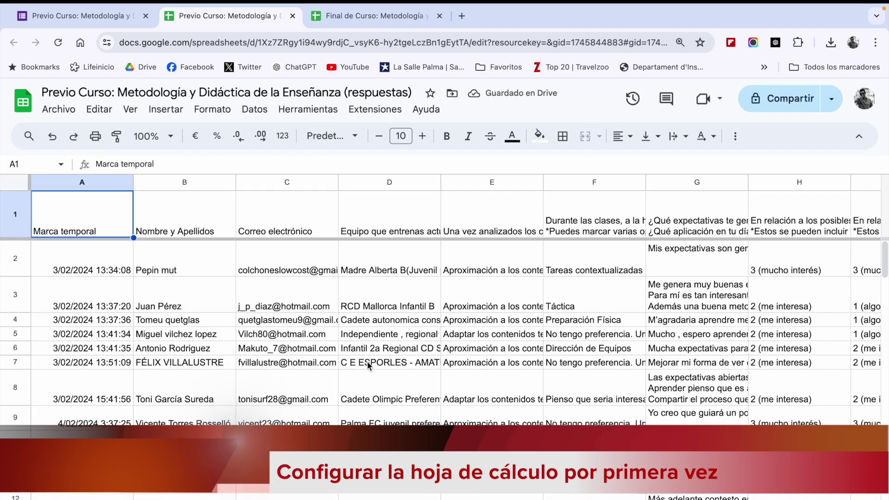
Look through the responses in the new spreadsheet and view the available download formats
scroll(368, 361, "down", 10)
scroll(368, 361, "right", 5)
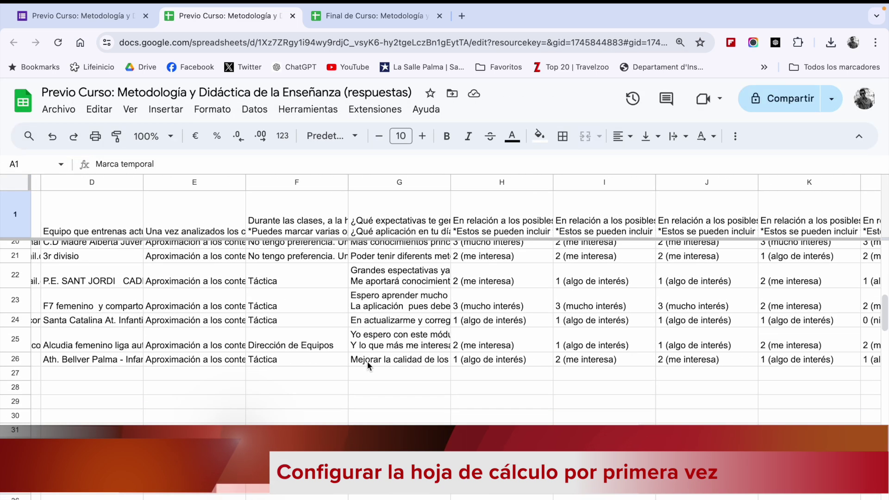
scroll(368, 361, "up", 10)
scroll(367, 361, "right", 5)
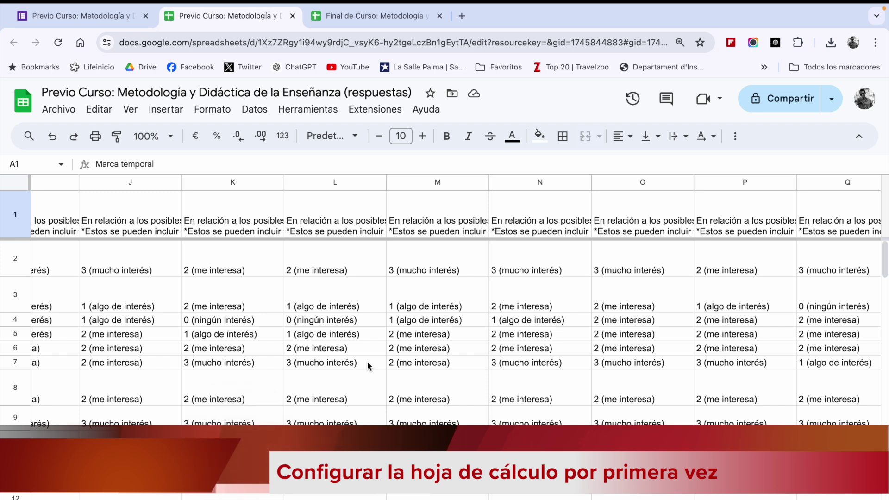
scroll(368, 361, "down", 2)
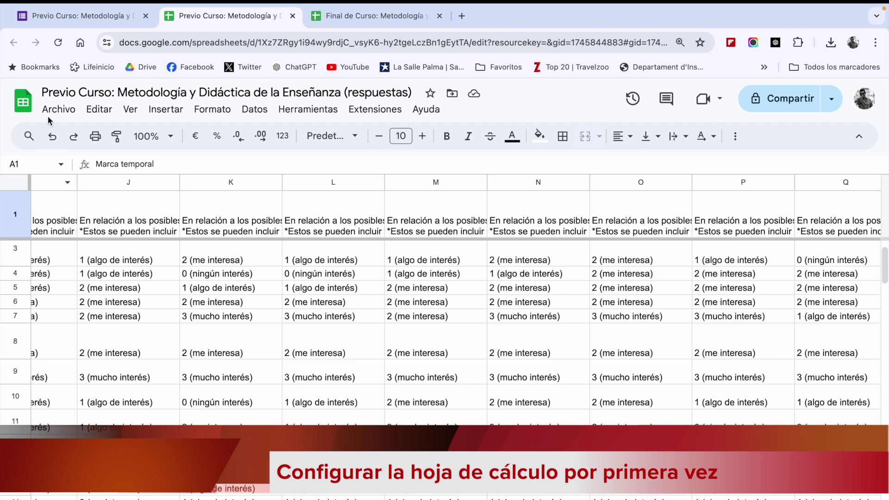
left_click(52, 111)
mouse_move(116, 274)
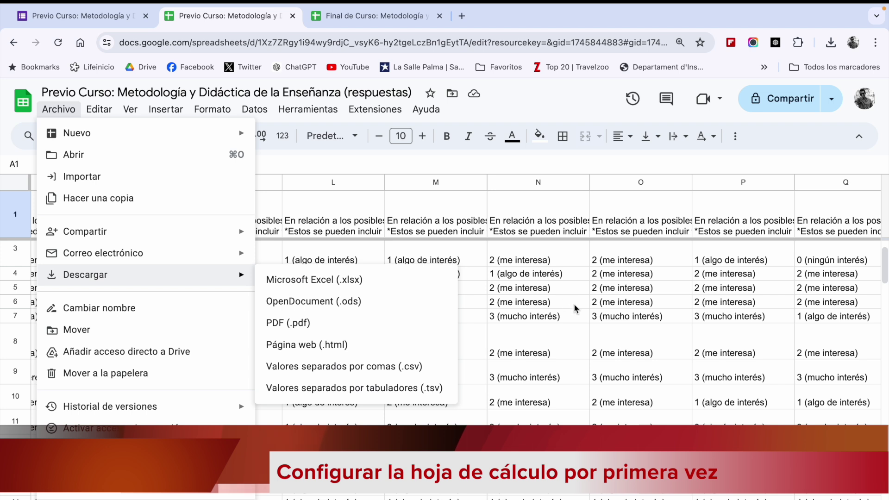
Clear the contents of cell N5 and undo the deletion
left_click(566, 292)
key("Delete")
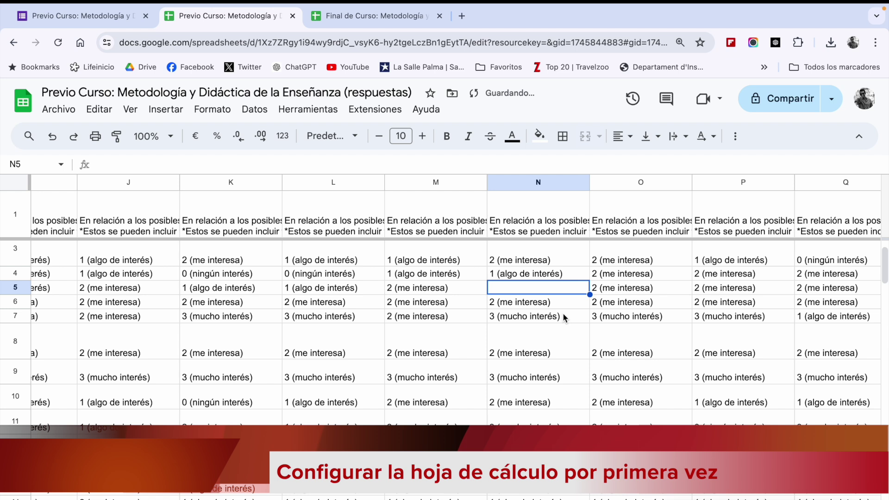
left_click(52, 136)
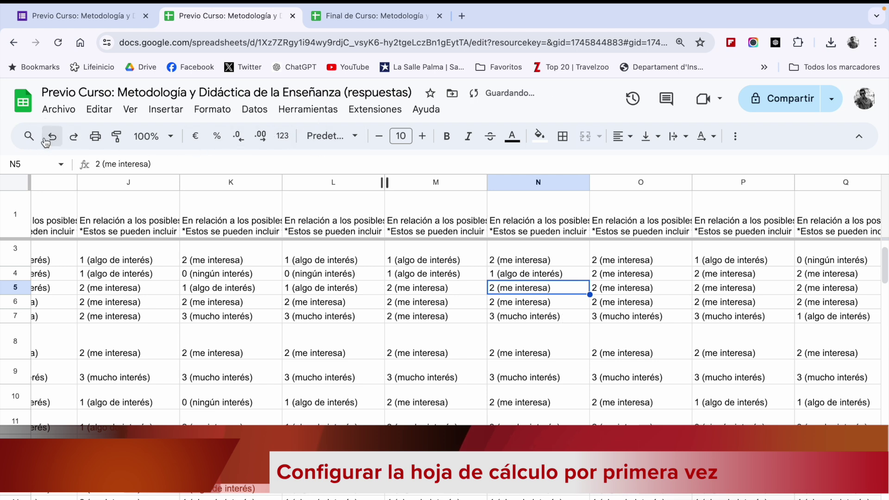
Close the "Previo Curso" spreadsheet, confirming to leave the site, and return to the form's responses
left_click(293, 16)
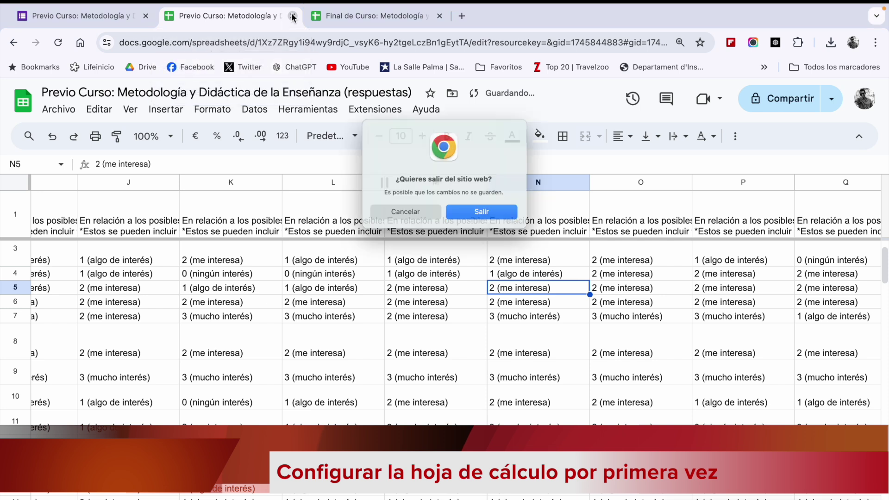
left_click(477, 217)
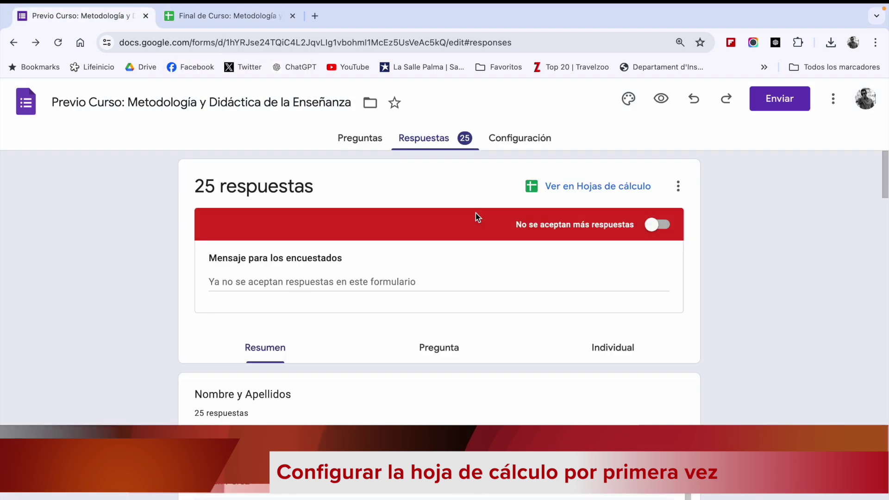
Open the linked responses spreadsheet of the "Previo Curso" form and look across its answer columns
left_click(601, 194)
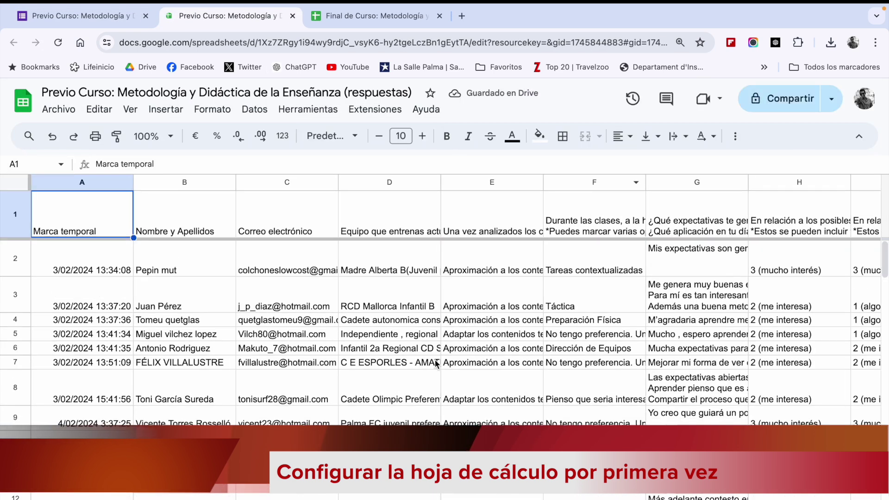
scroll(435, 364, "right", 15)
scroll(435, 363, "right", 4)
scroll(435, 359, "left", 15)
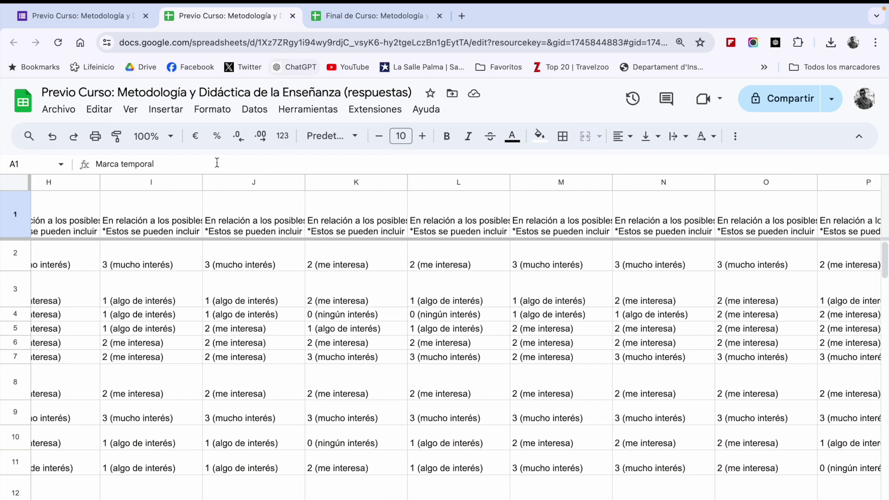
Return to the "Previo Curso" form, go back to the forms list, and open the "Satisfacción Prueba" form to view its questions
left_click(103, 22)
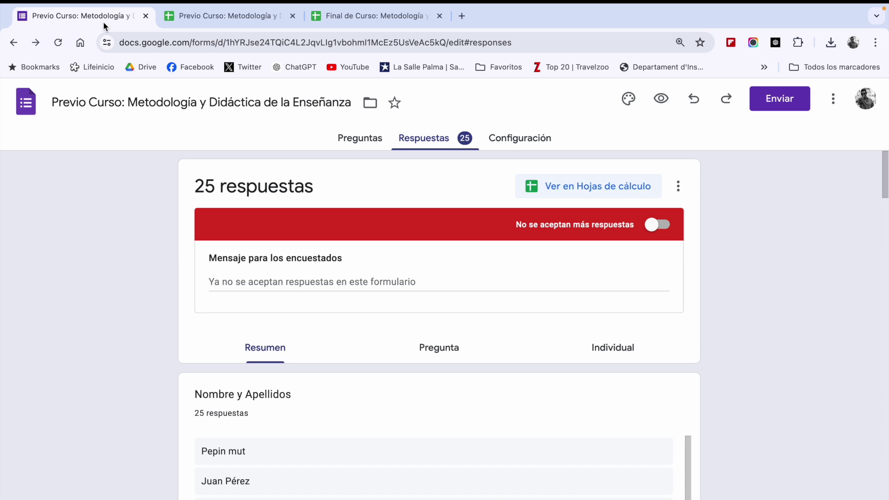
left_click(26, 104)
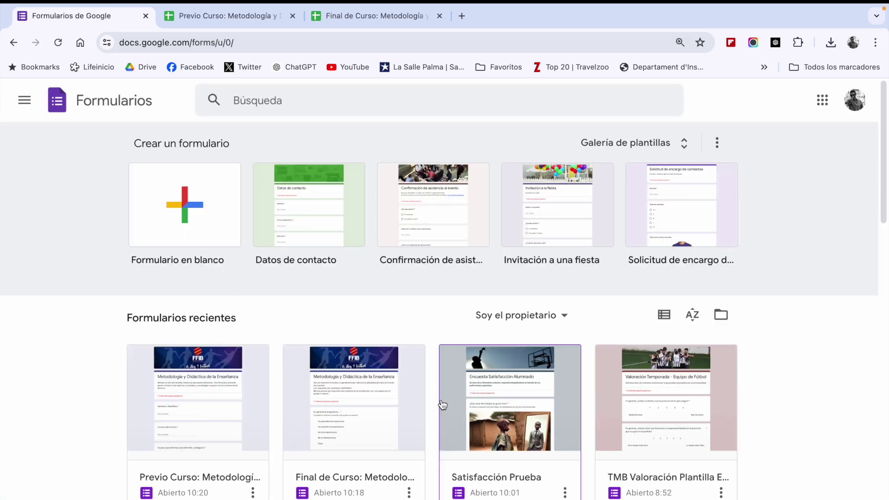
left_click(559, 406)
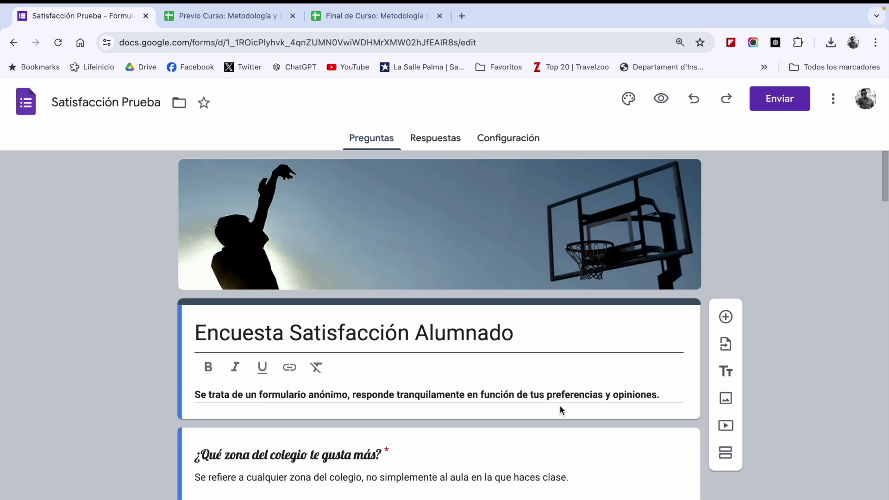
scroll(559, 406, "down", 8)
scroll(560, 407, "down", 1)
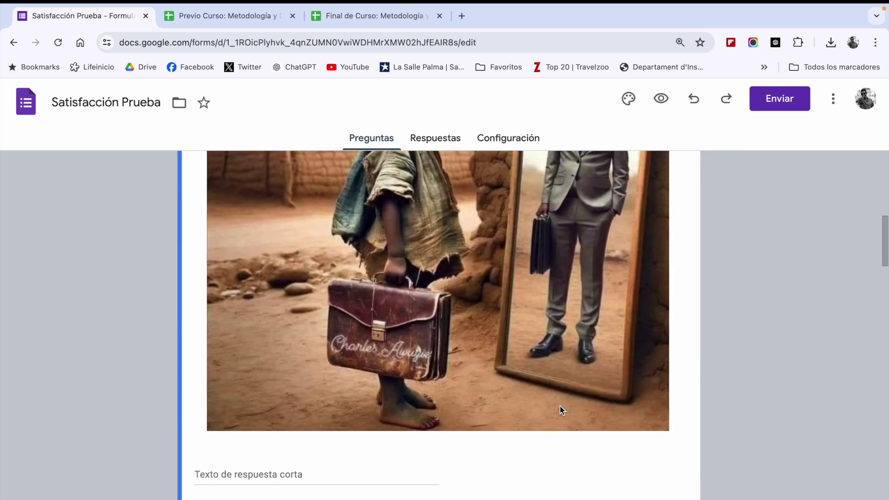